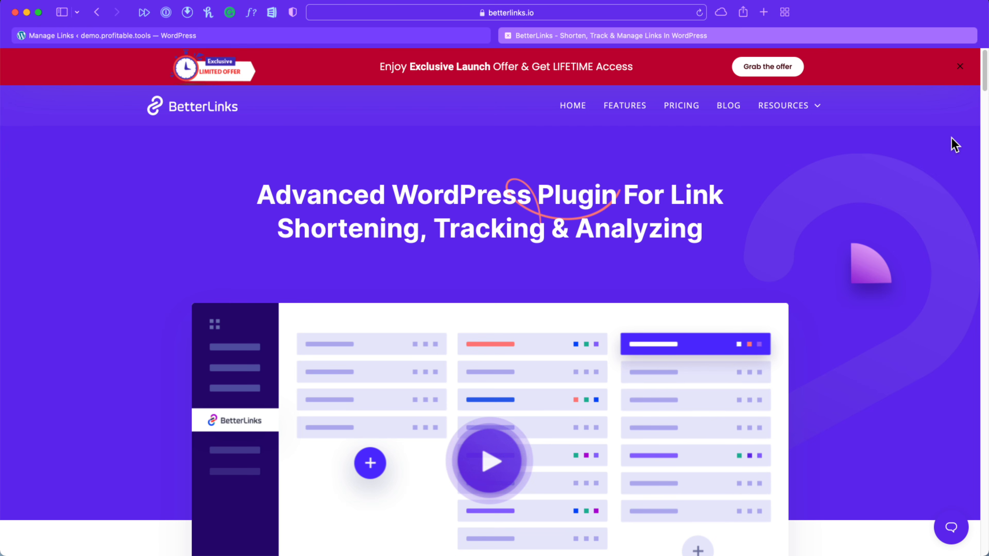
pyautogui.scroll(-2, 985, 90)
pyautogui.moveTo(986, 91); pyautogui.dragTo(970, 156)
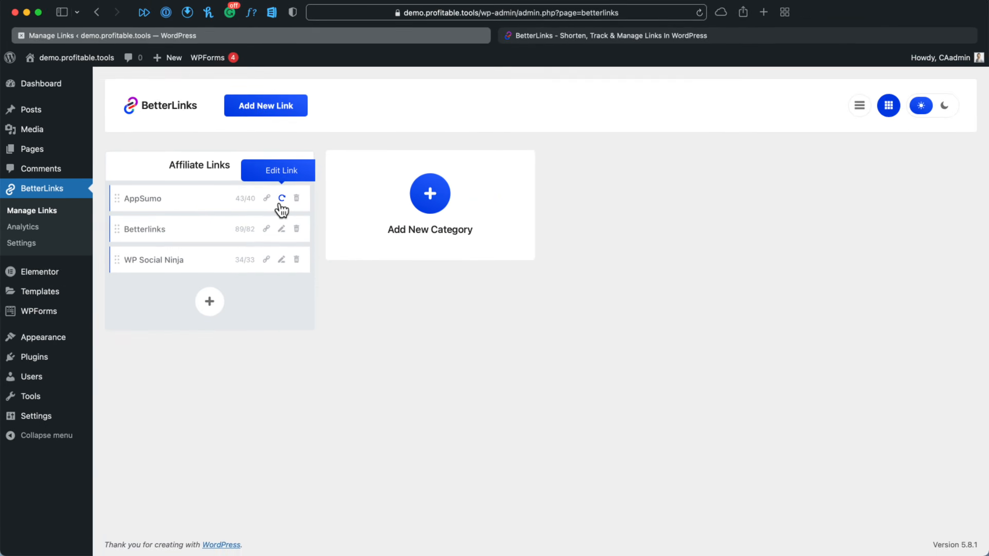
# Step: Check the redirect type of the AppSumo link and save the link
pyautogui.click(506, 240)
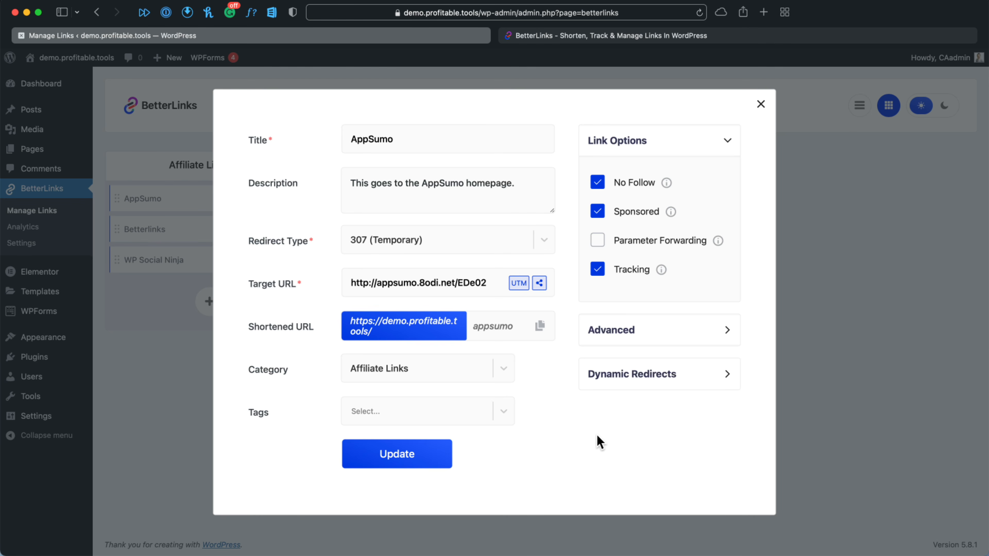
pyautogui.click(429, 456)
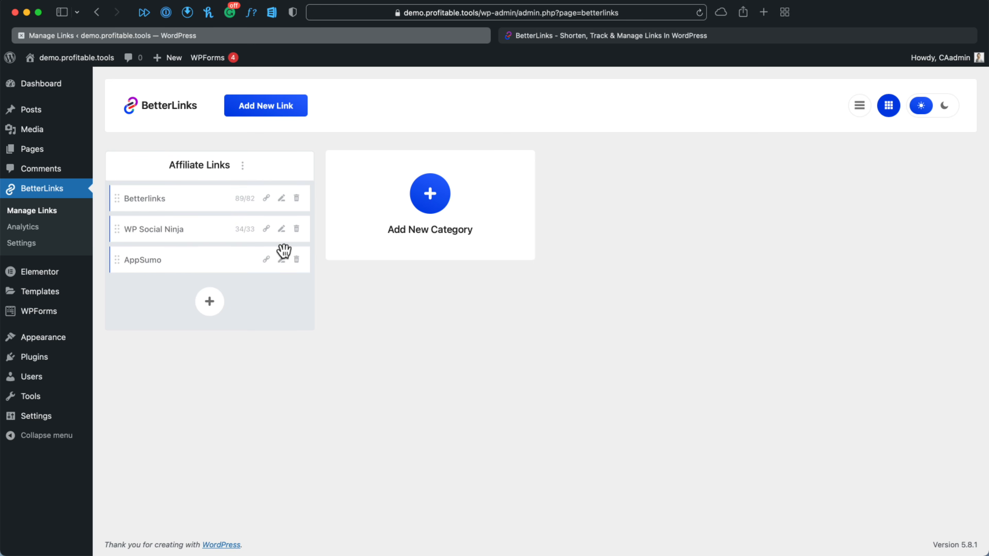
# Step: Copy the AppSumo short link, test it by loading demo.profitable.tools/appsumo in a new tab, and close that tab
pyautogui.click(265, 260)
pyautogui.press('super+t')
pyautogui.write('https://demo.profitable.tools/appsumo')
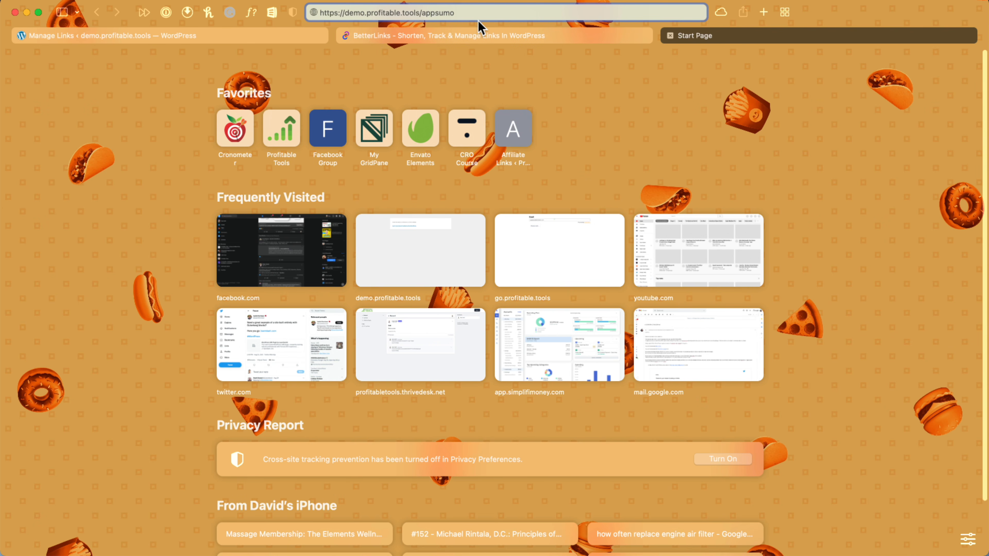
pyautogui.press('Return')
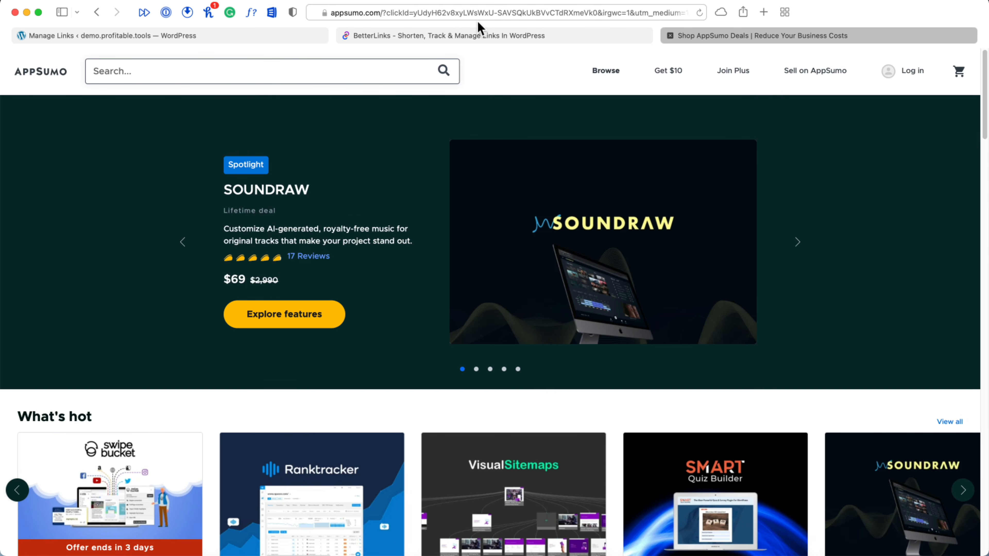
pyautogui.press('super+w')
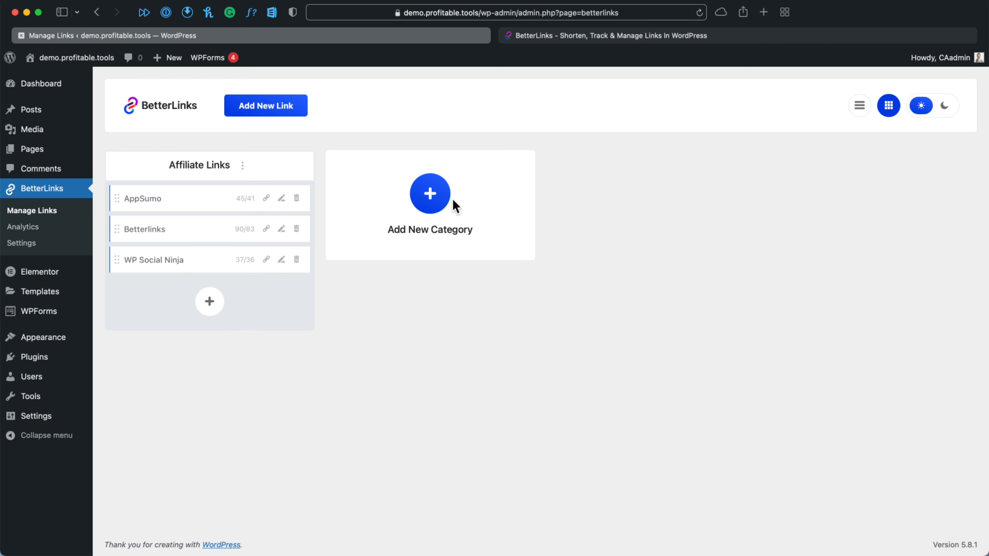
# Step: Create a new link category named "YouTube Videos"
pyautogui.click(425, 204)
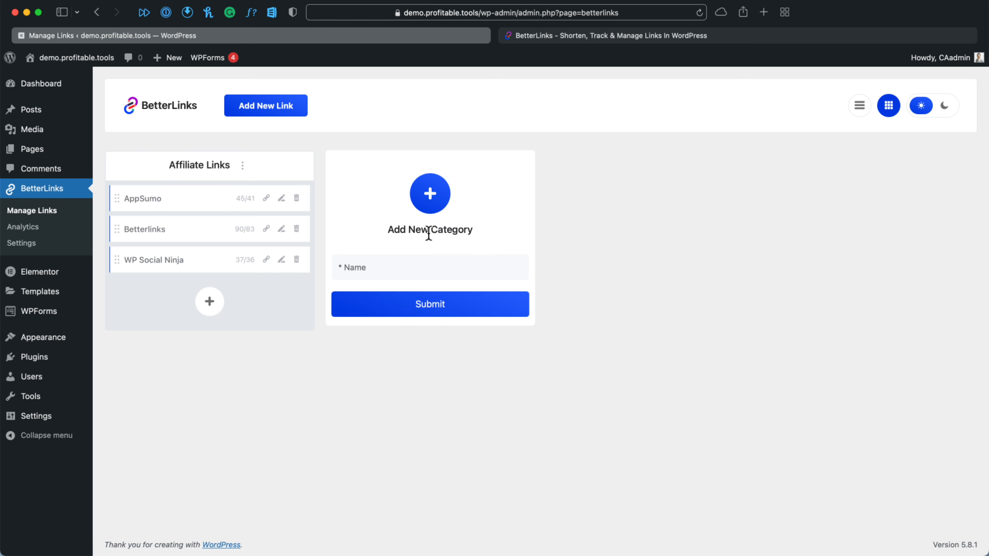
pyautogui.click(418, 273)
pyautogui.write('YouTube Videos')
pyautogui.click(432, 305)
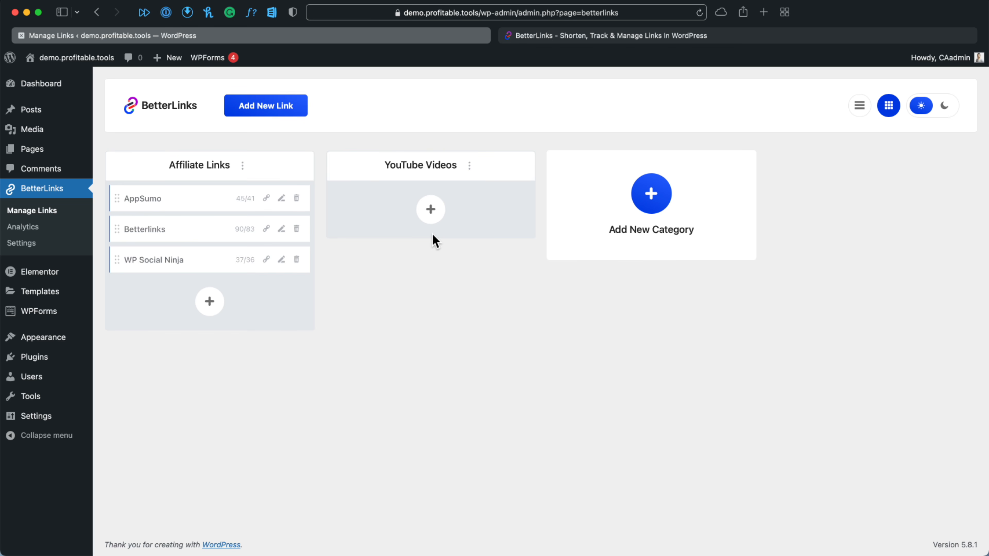
pyautogui.click(432, 214)
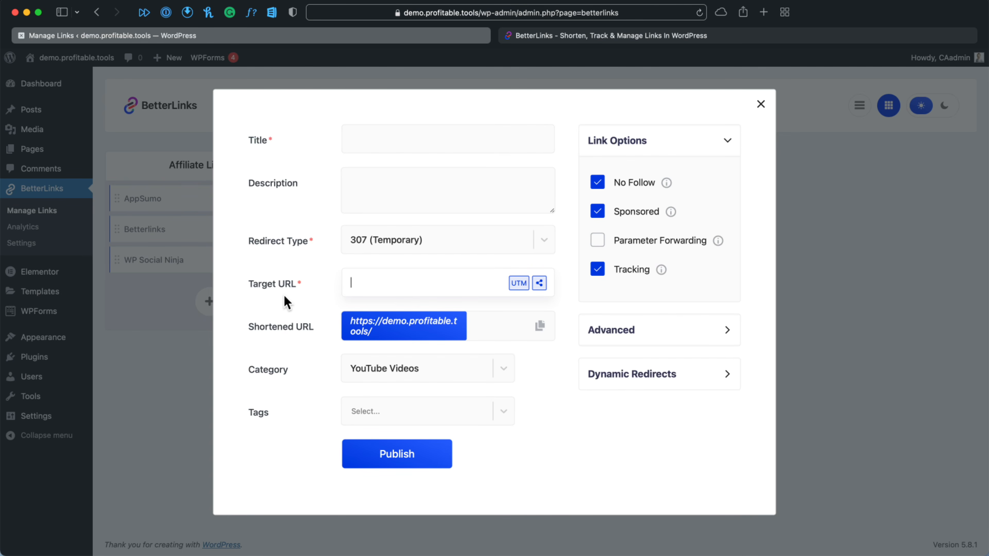
pyautogui.write('https://www.youtube.com/watch?v=4ySYilPvUUg')
pyautogui.moveTo(453, 283); pyautogui.dragTo(526, 288)
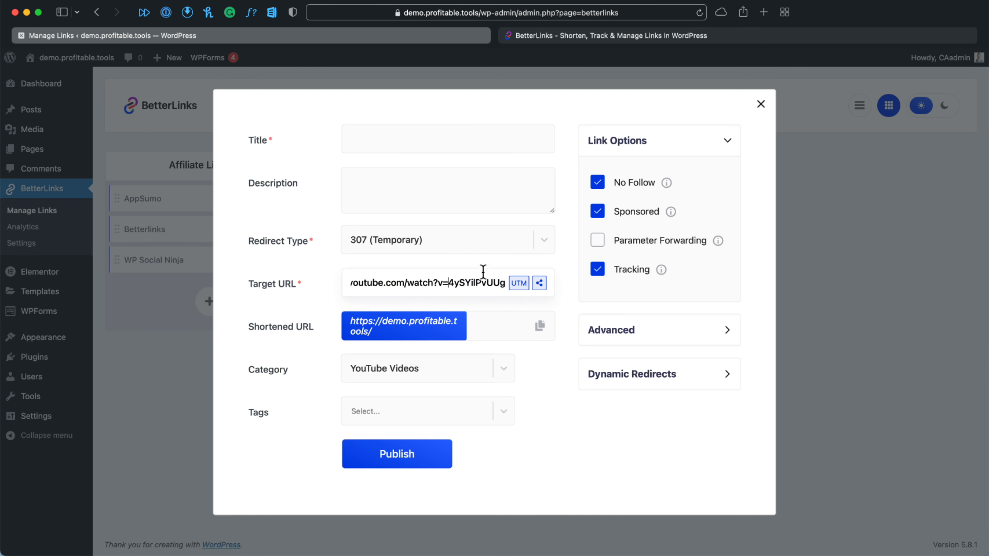
pyautogui.click(364, 138)
pyautogui.write('WordPres')
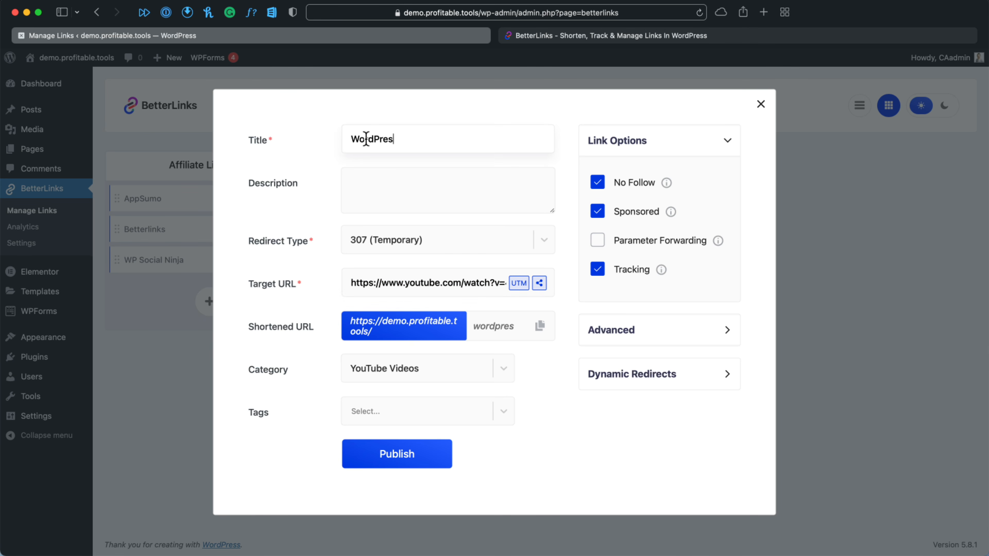
pyautogui.write('s 5.8 Video')
# Step: Replace the shortened URL slug with "wp58-vid" and publish the link
pyautogui.click(485, 327)
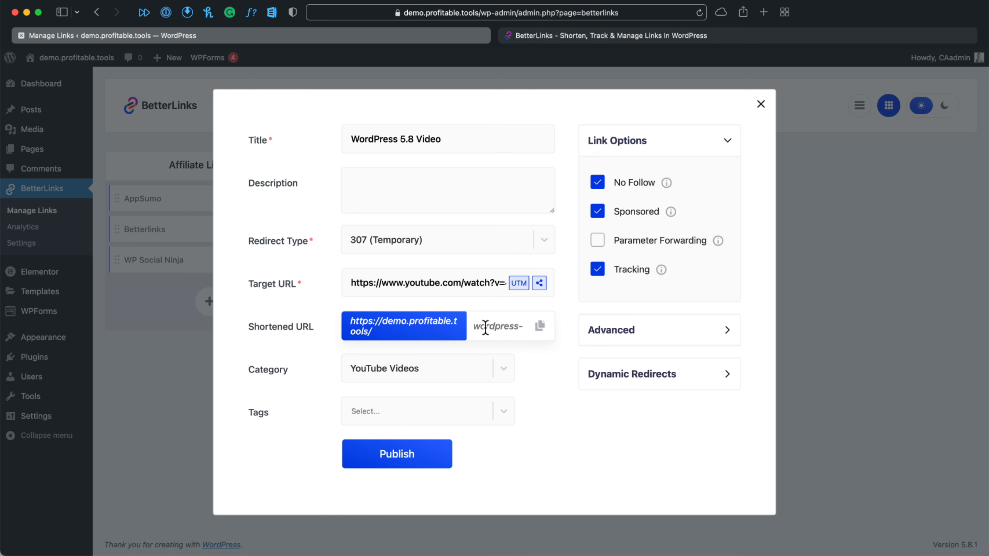
pyautogui.press('super+a')
pyautogui.write('wp58-vid')
pyautogui.click(401, 454)
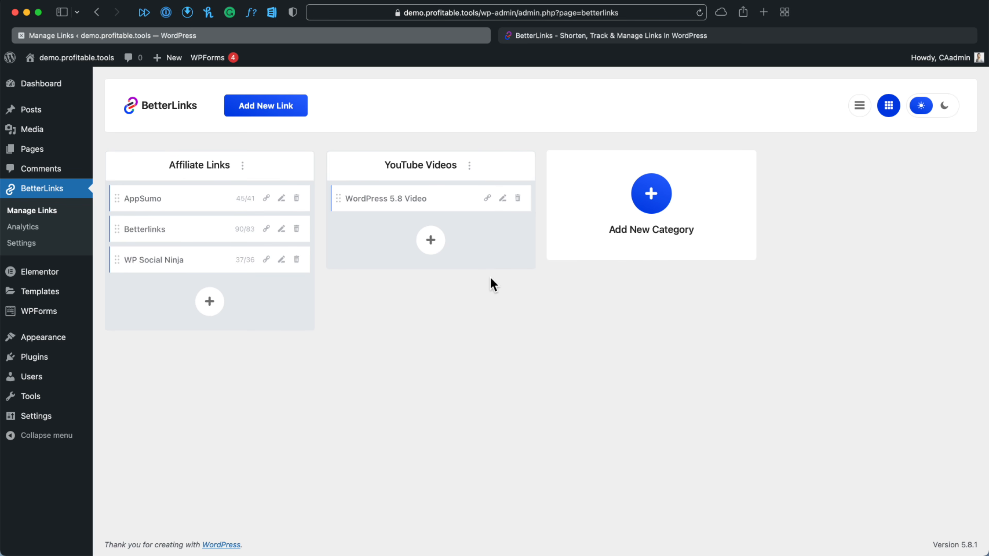
# Step: Test the short link demo.profitable.tools/wp58-vid in a new tab and close that tab
pyautogui.press('super+t')
pyautogui.write('demo.profitable.tools/')
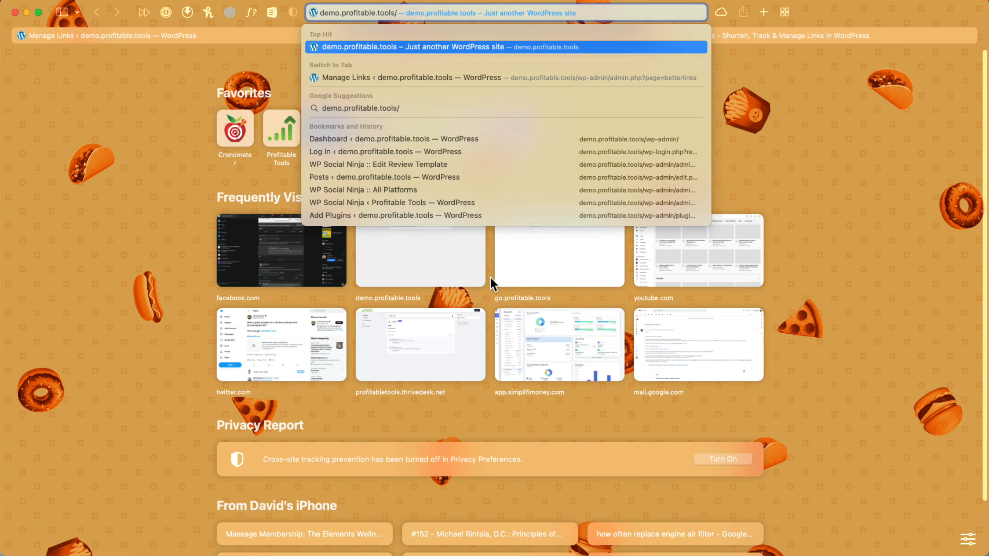
pyautogui.write('wp58-vid')
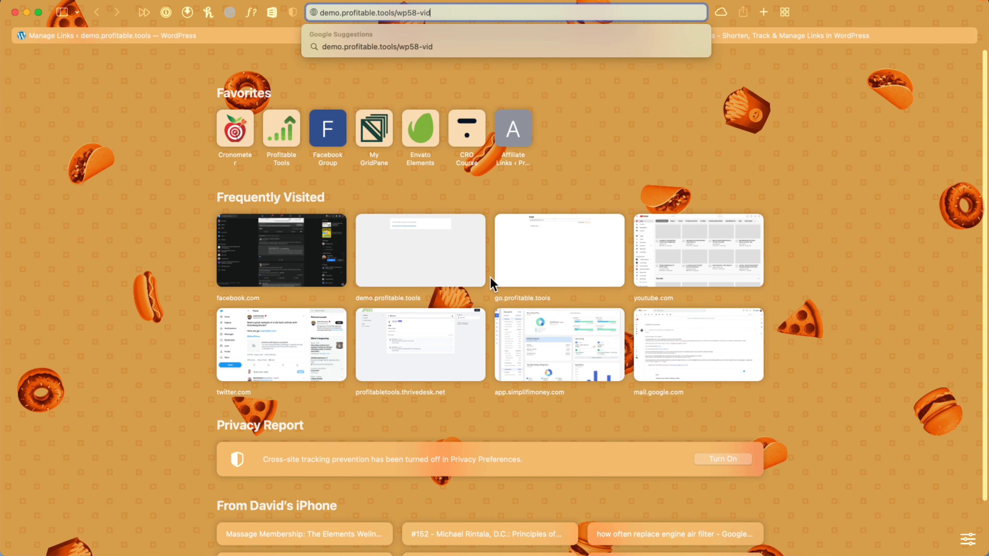
pyautogui.press('Return')
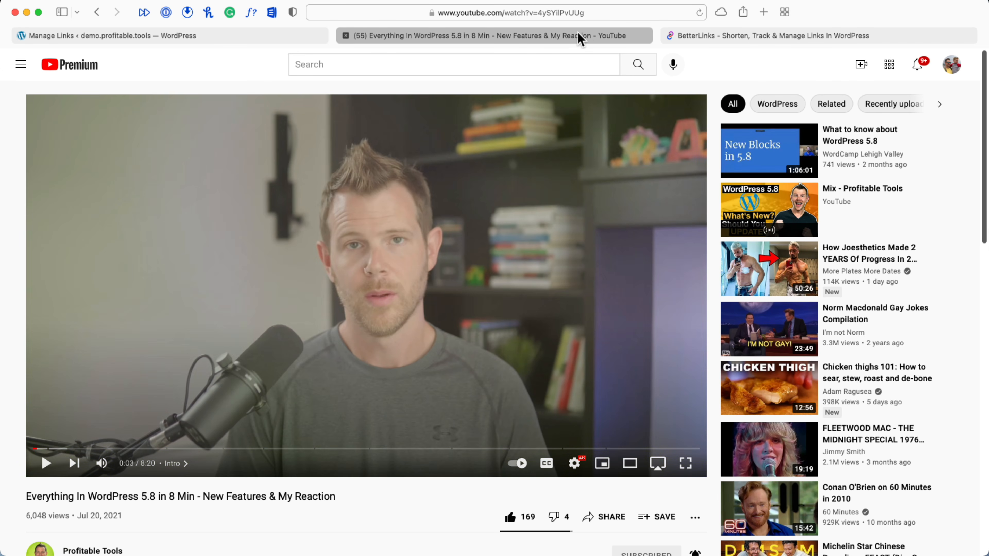
pyautogui.press('super+w')
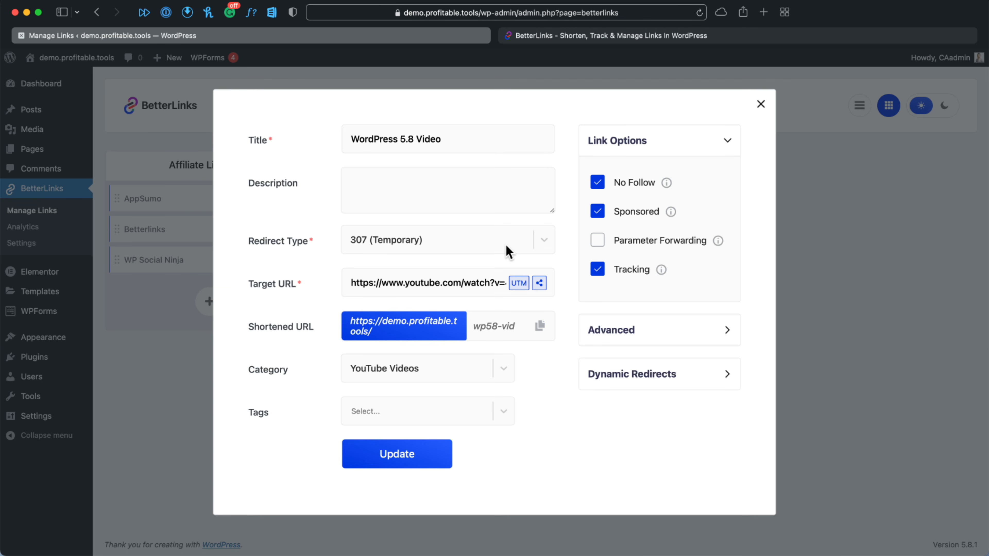
# Step: Look through the redirect type options of the WordPress 5.8 Video link
pyautogui.click(545, 241)
pyautogui.click(402, 290)
pyautogui.click(540, 243)
pyautogui.click(438, 273)
pyautogui.click(544, 249)
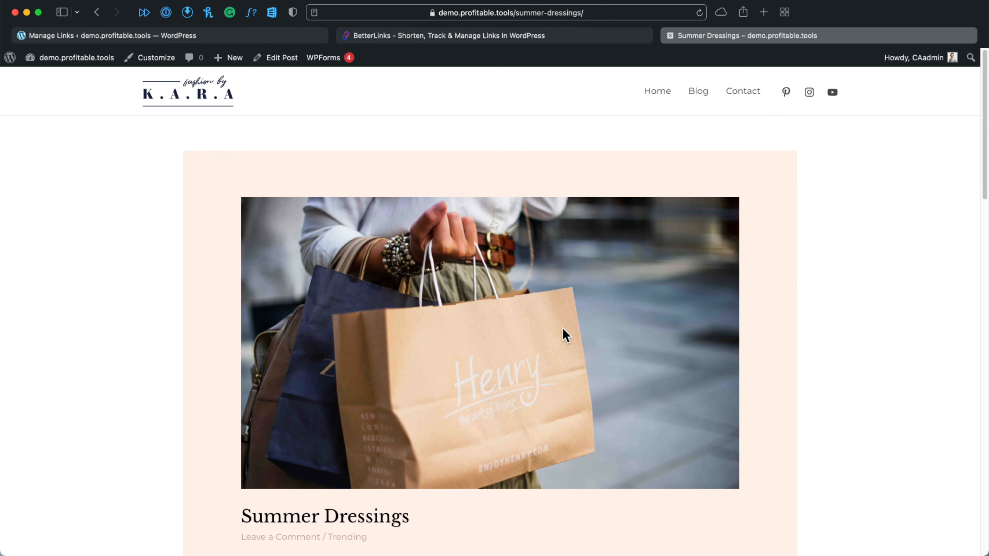
# Step: View the Summer Dressings post, open it in the editor, and review its BetterLinks Instant Redirect settings
pyautogui.scroll(-10, 583, 333)
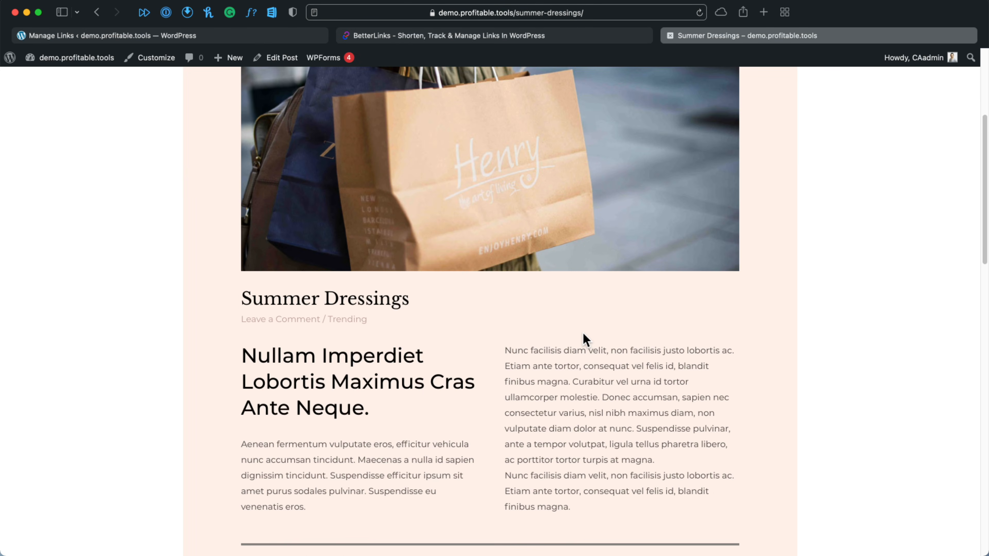
pyautogui.scroll(-15, 582, 333)
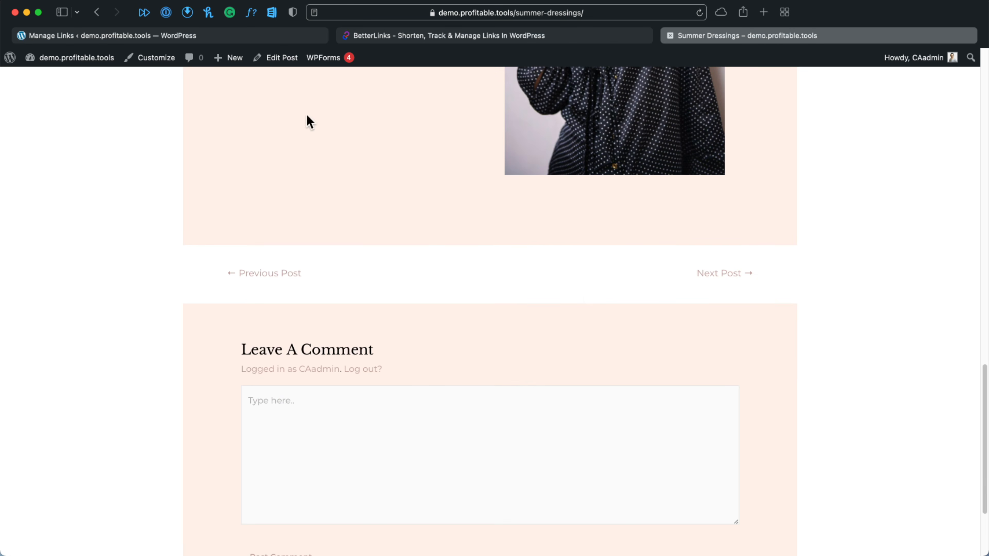
pyautogui.click(280, 63)
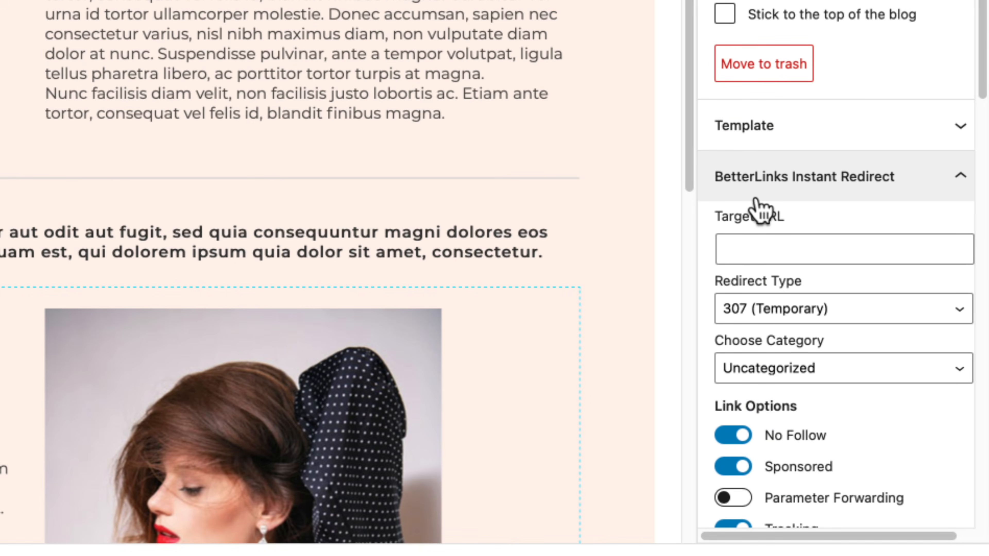
pyautogui.scroll(-5, 810, 210)
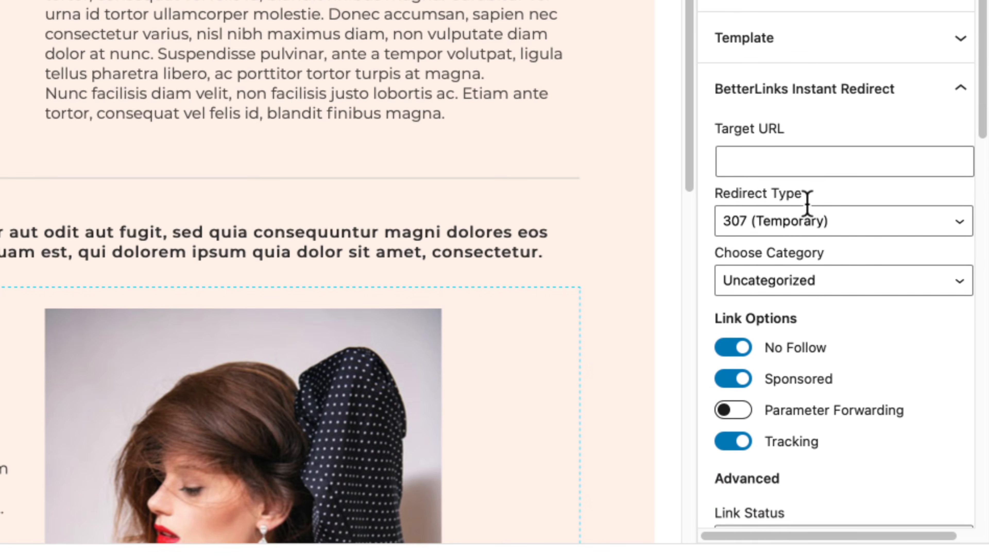
pyautogui.scroll(-2, 807, 202)
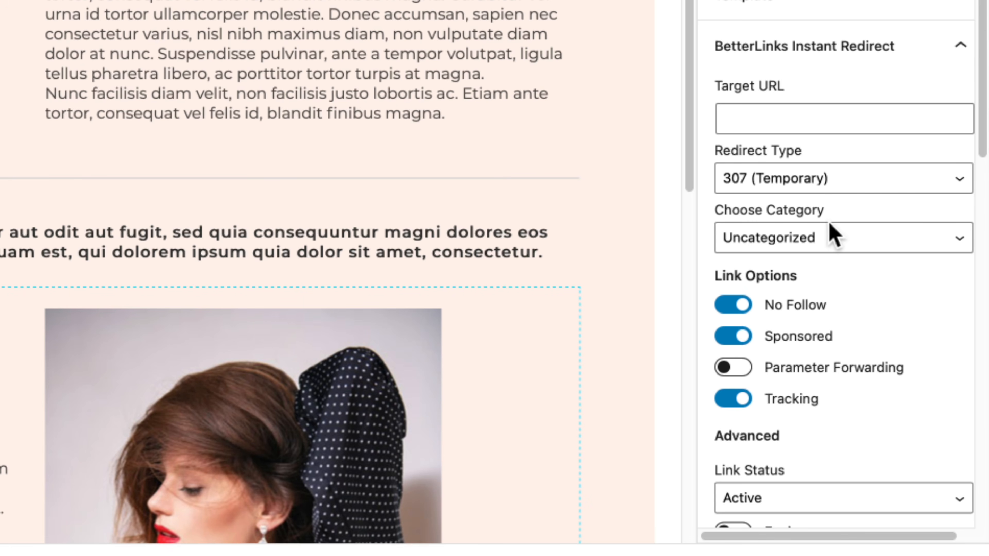
pyautogui.scroll(-2, 870, 380)
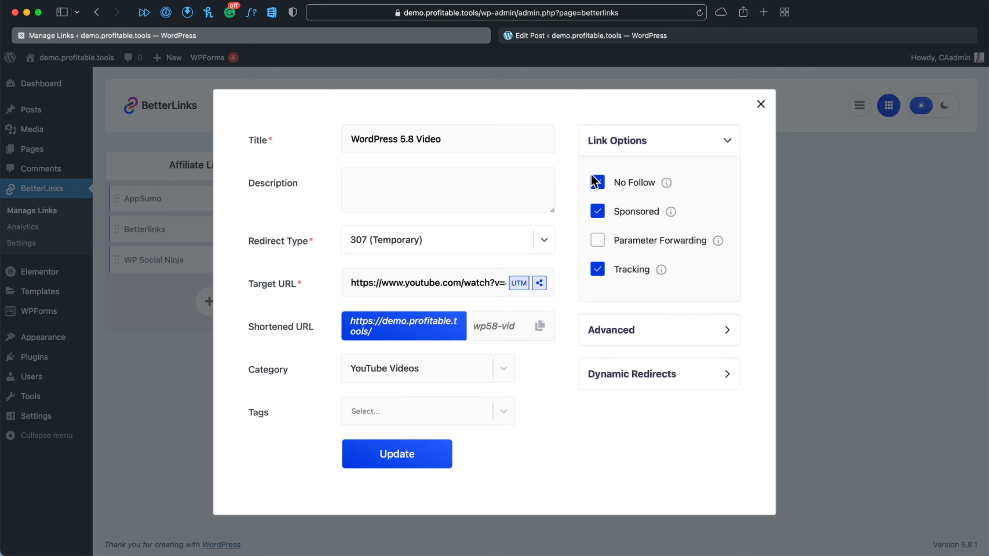
# Step: Try switching No Follow off and back on for the WordPress 5.8 Video link and close its settings without saving
pyautogui.click(597, 182)
pyautogui.click(601, 191)
pyautogui.click(787, 116)
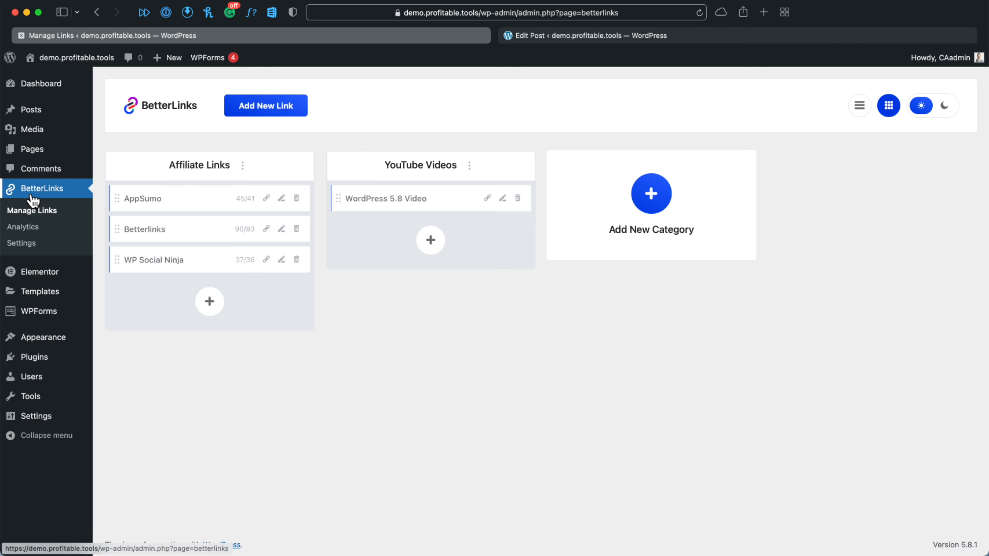
# Step: Open the BetterLinks analytics and examine the click chart and the table of recorded clicks
pyautogui.click(24, 227)
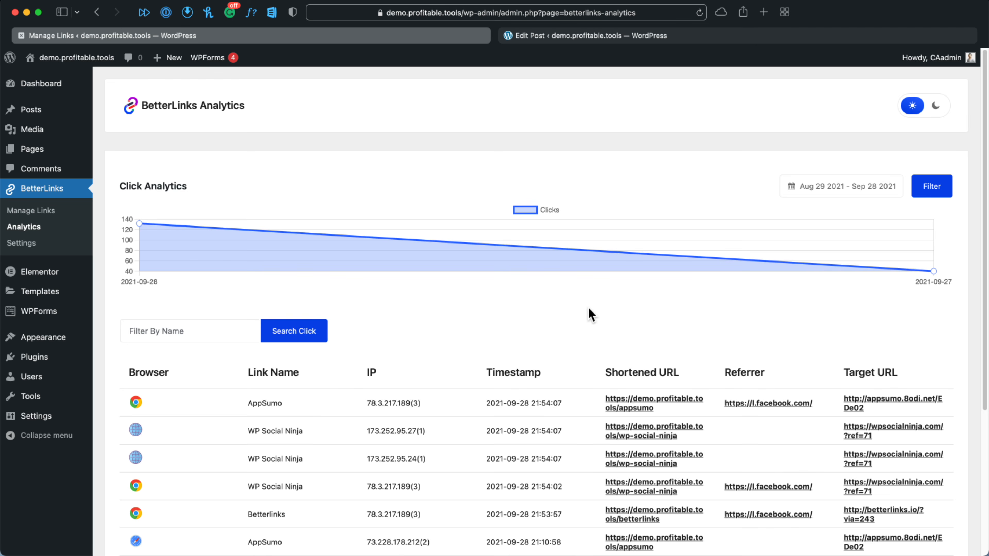
pyautogui.scroll(-5, 592, 315)
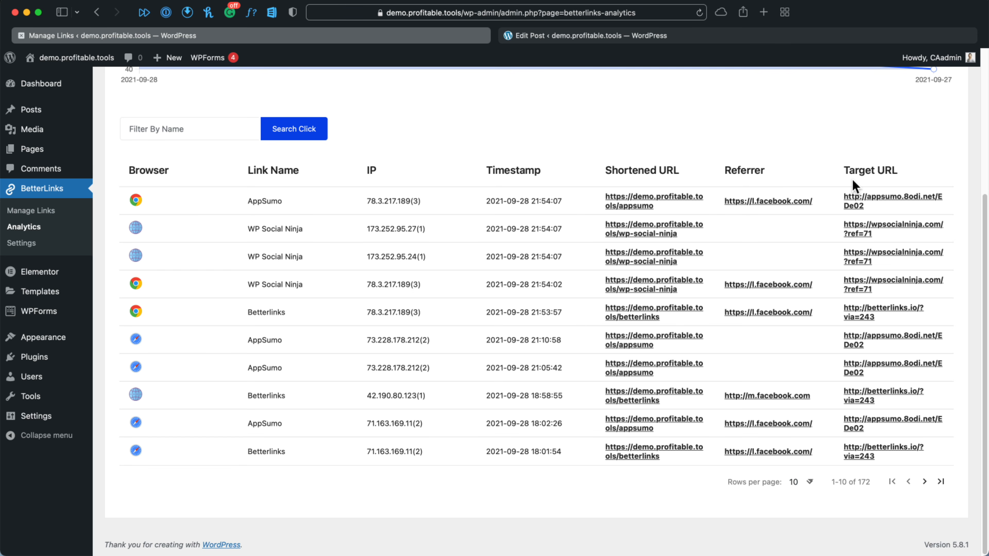
pyautogui.scroll(5, 853, 185)
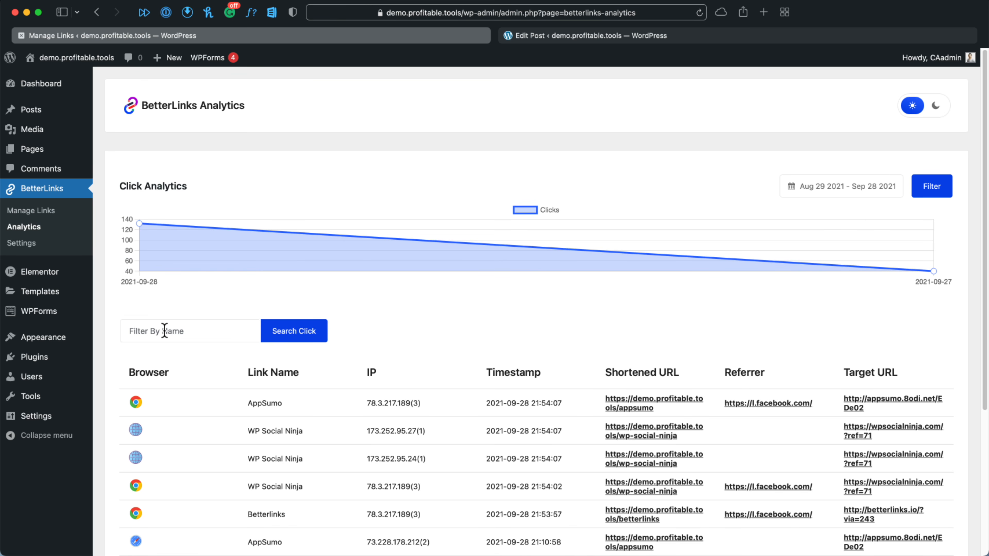
# Step: Filter the click analytics by the name "AppSumo", review the matching clicks, and open the date range selector
pyautogui.write('AppSumo')
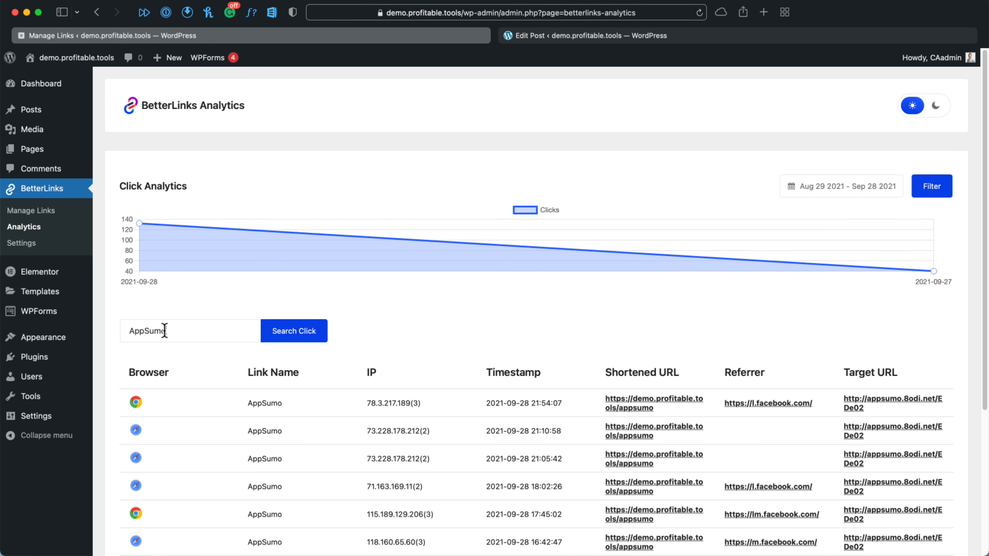
pyautogui.scroll(-4, 400, 346)
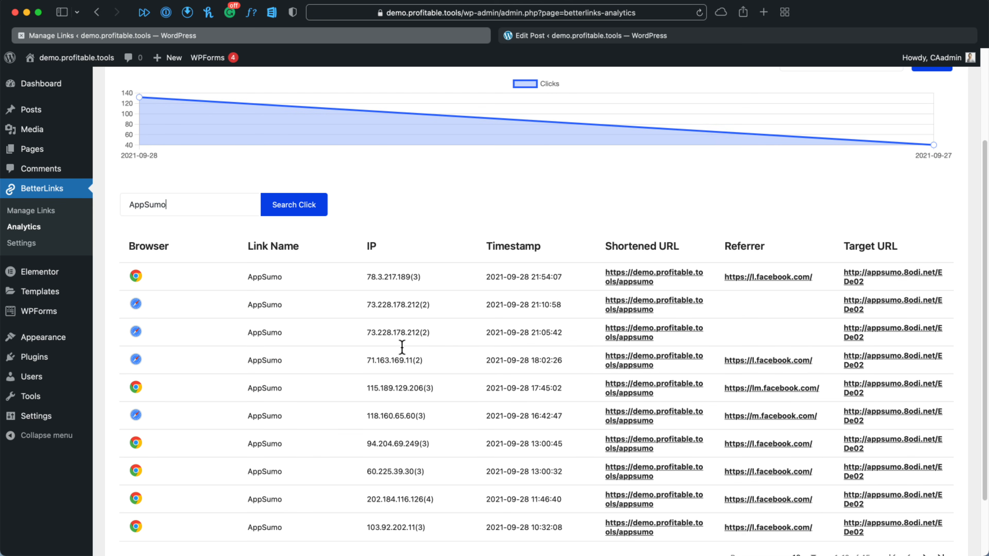
pyautogui.scroll(-1, 401, 345)
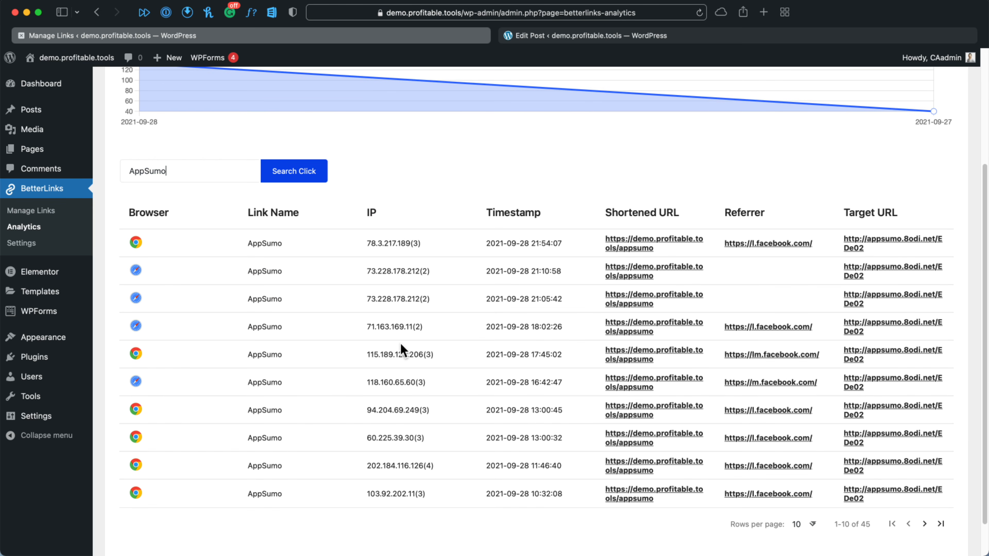
pyautogui.scroll(-1, 400, 344)
pyautogui.scroll(5, 856, 212)
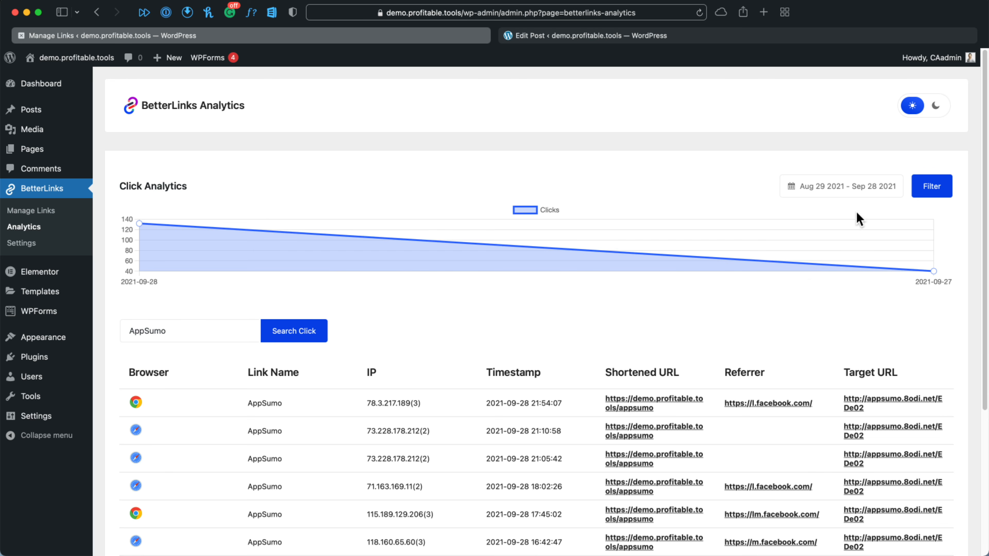
pyautogui.click(883, 190)
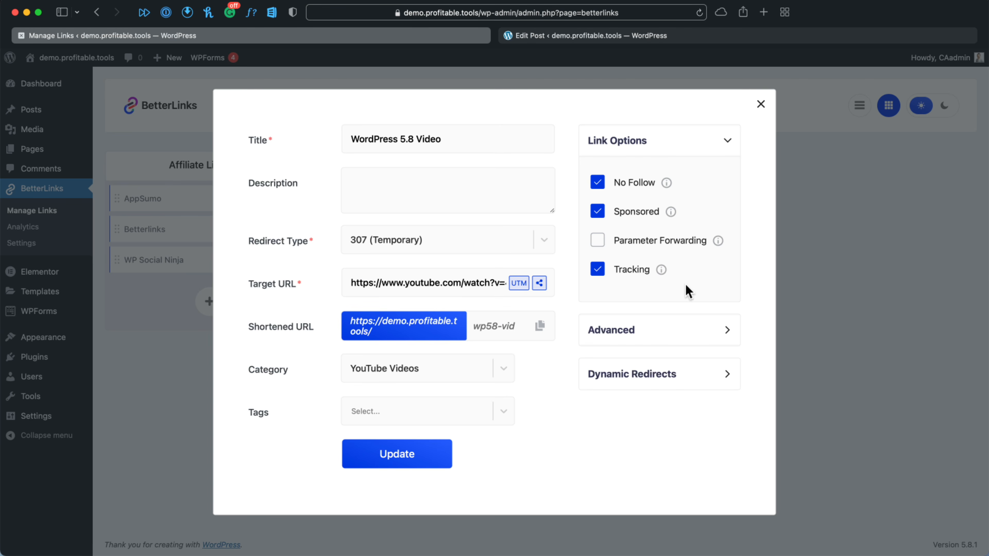
# Step: Make the WordPress 5.8 Video link expire after 500 clicks
pyautogui.click(599, 273)
pyautogui.click(662, 330)
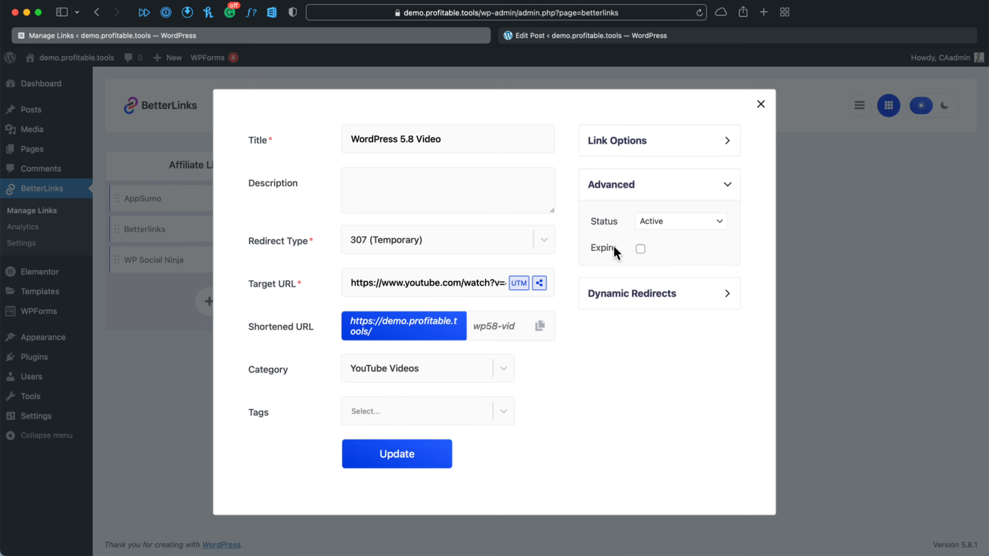
pyautogui.click(640, 249)
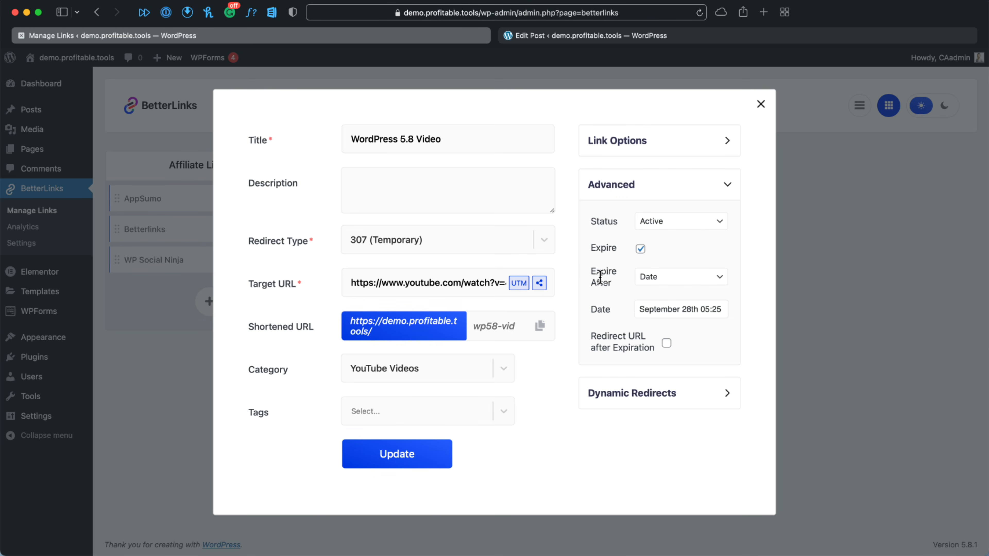
pyautogui.click(683, 281)
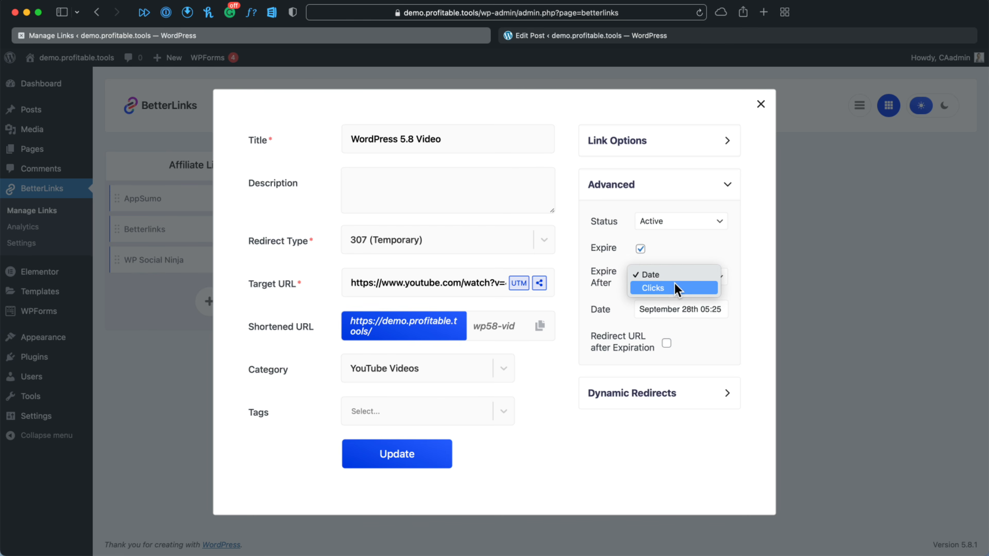
pyautogui.click(677, 287)
pyautogui.click(659, 307)
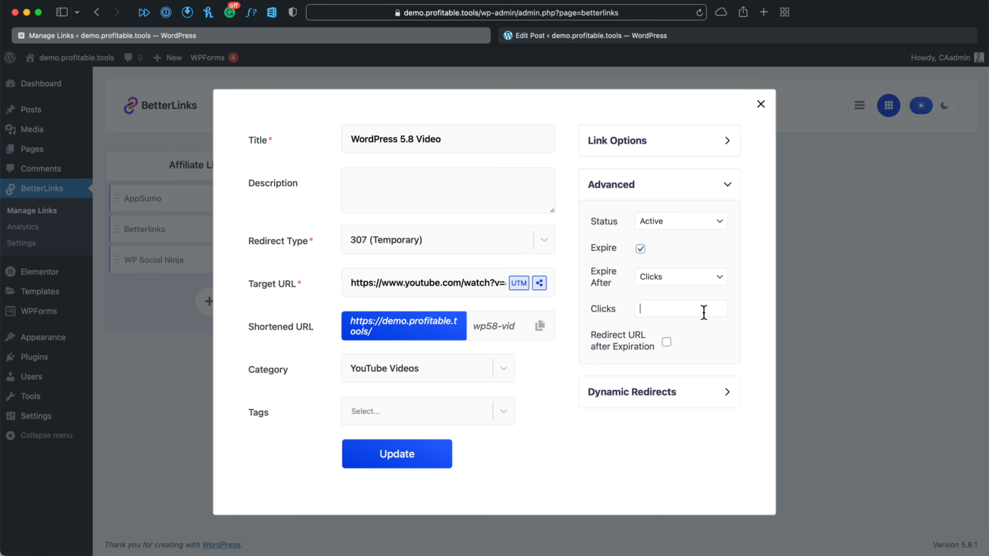
pyautogui.write('500')
# Step: Enable a redirect after expiration for the link and set its redirect URL to google.com
pyautogui.click(666, 343)
pyautogui.click(664, 377)
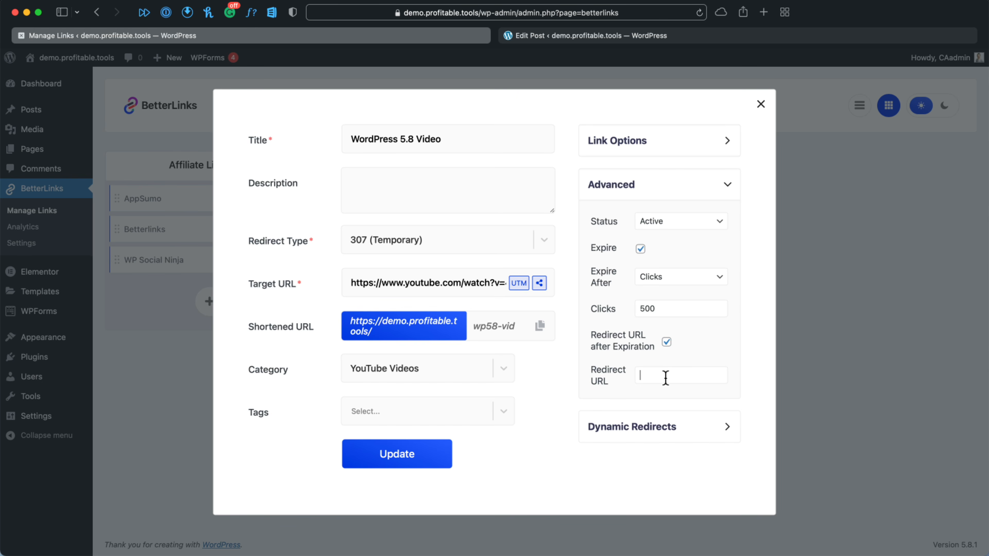
pyautogui.write('google.com')
# Step: Try the Expired status for the link and change the status to Draft
pyautogui.click(687, 226)
pyautogui.click(686, 238)
pyautogui.click(681, 221)
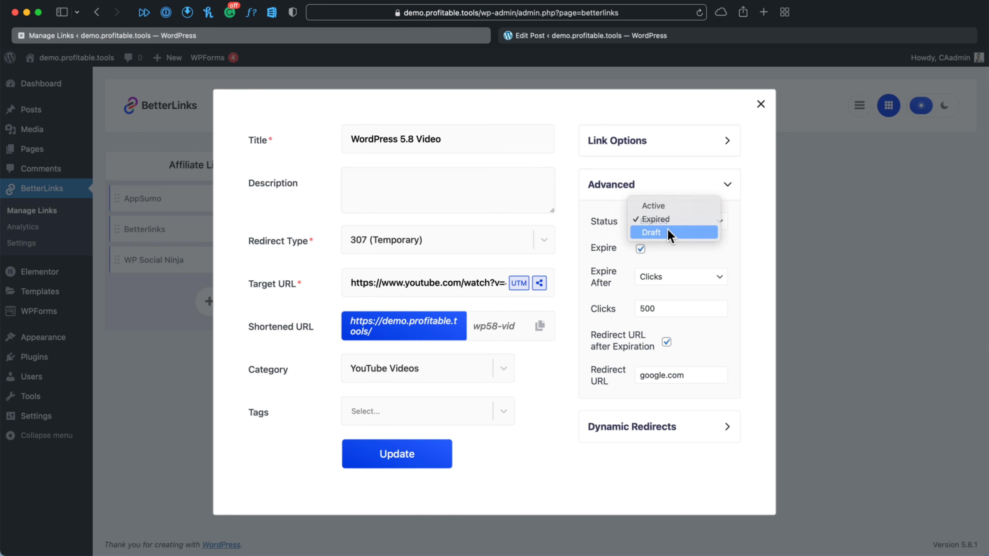
pyautogui.click(664, 231)
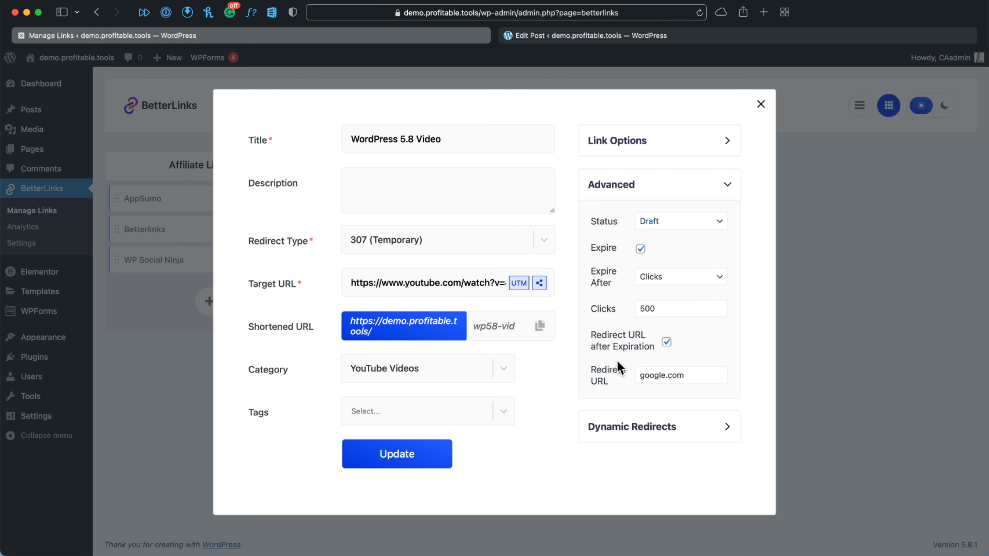
pyautogui.click(667, 430)
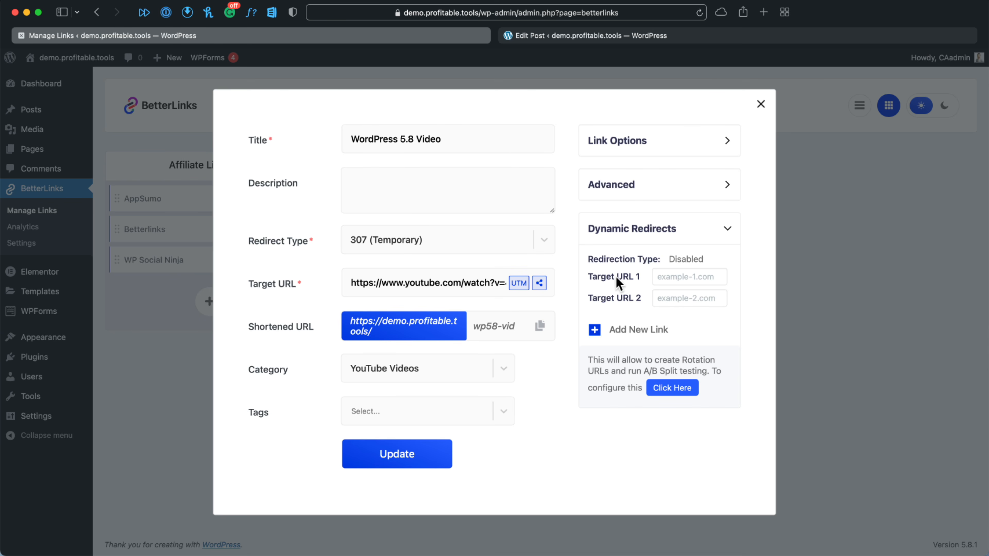
pyautogui.click(626, 331)
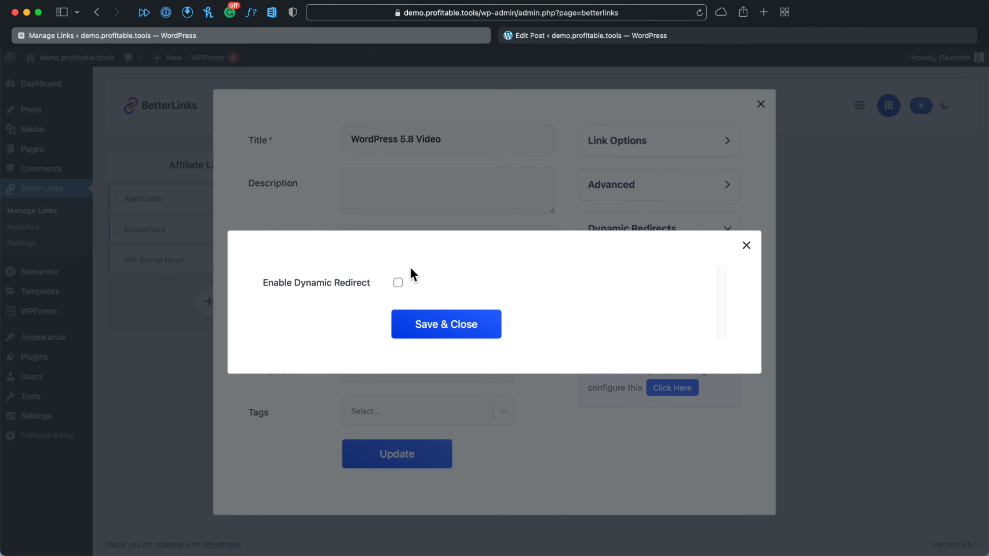
pyautogui.click(397, 283)
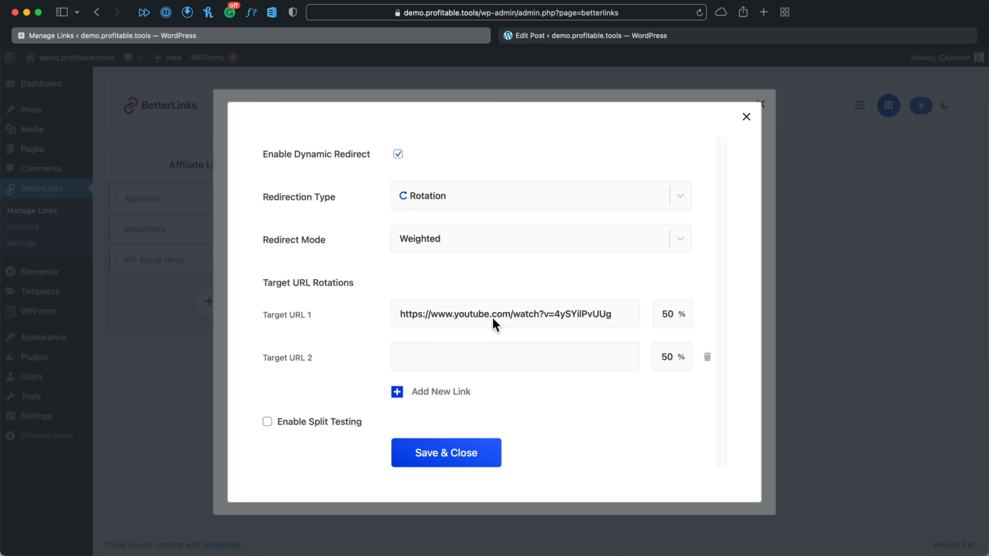
pyautogui.click(449, 350)
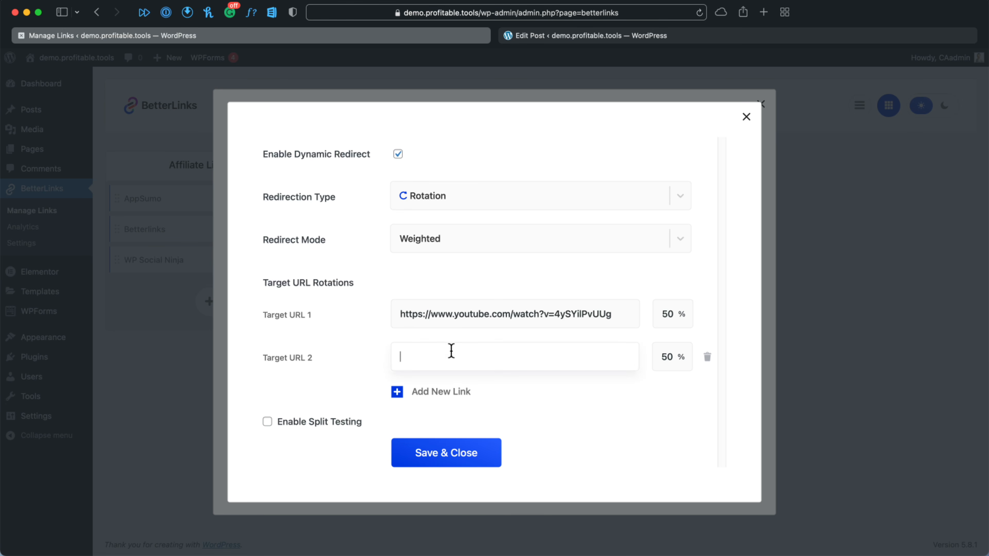
pyautogui.write('https://google.com')
# Step: Weight the URL rotation at 35% for Target URL 1 and 65% for Target URL 2
pyautogui.hotkey('shift', 'Tab')
pyautogui.write('35')
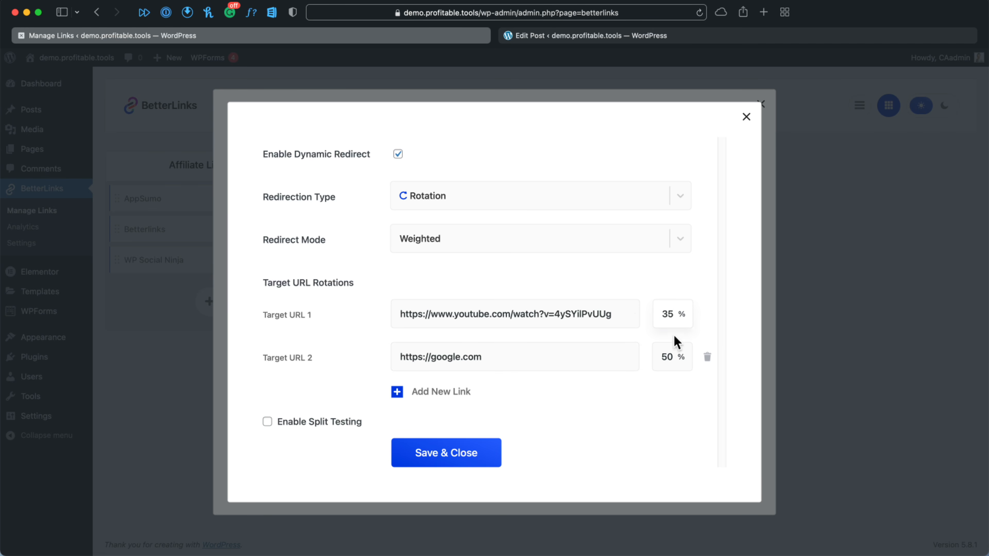
pyautogui.press('Tab')
pyautogui.write('65')
pyautogui.click(586, 395)
# Step: Enable split testing for the weighted rotation and review its Goal Link option
pyautogui.click(268, 423)
pyautogui.scroll(-4, 450, 428)
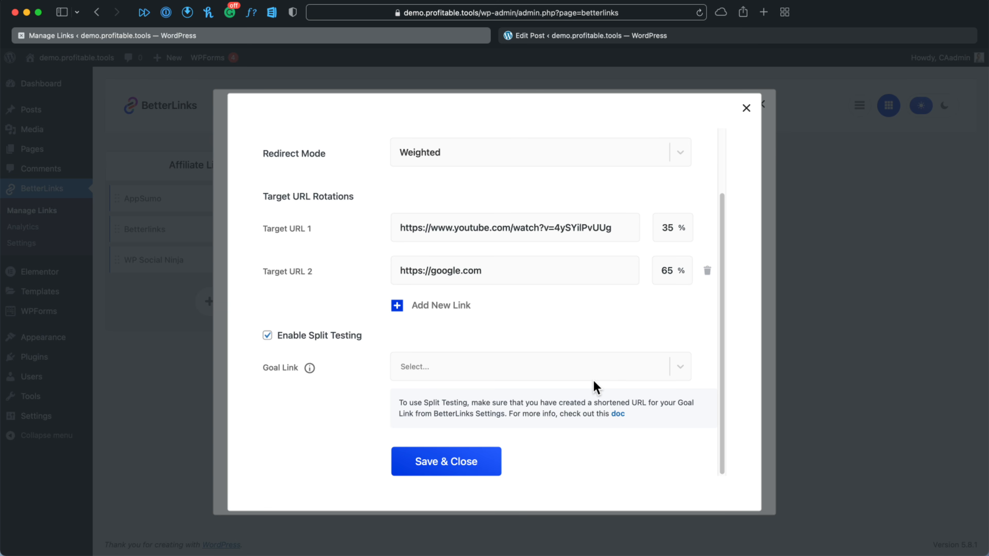
pyautogui.scroll(3, 445, 265)
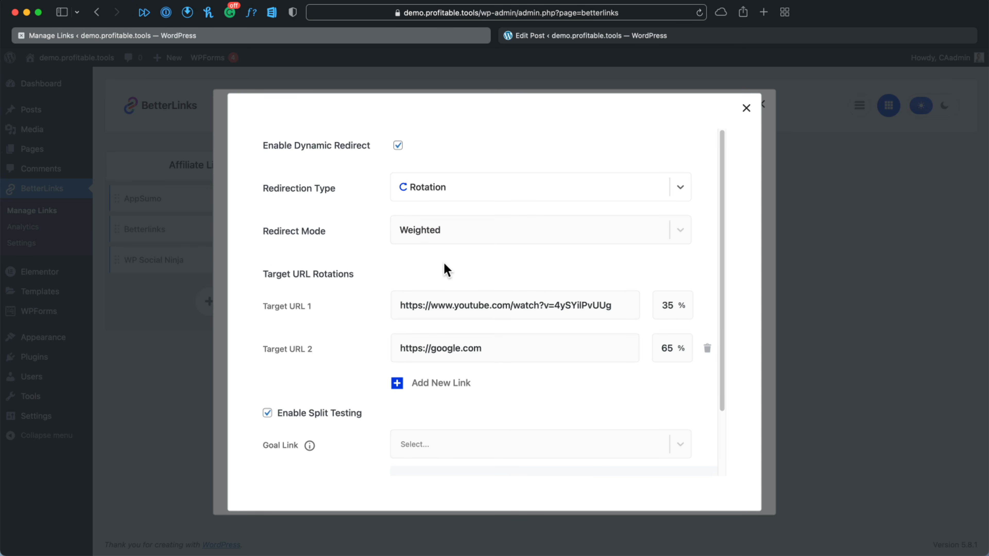
# Step: Change the redirection type to Geography, assigning Afghanistan to Target URL 1 and Albania to Target URL 2
pyautogui.click(453, 197)
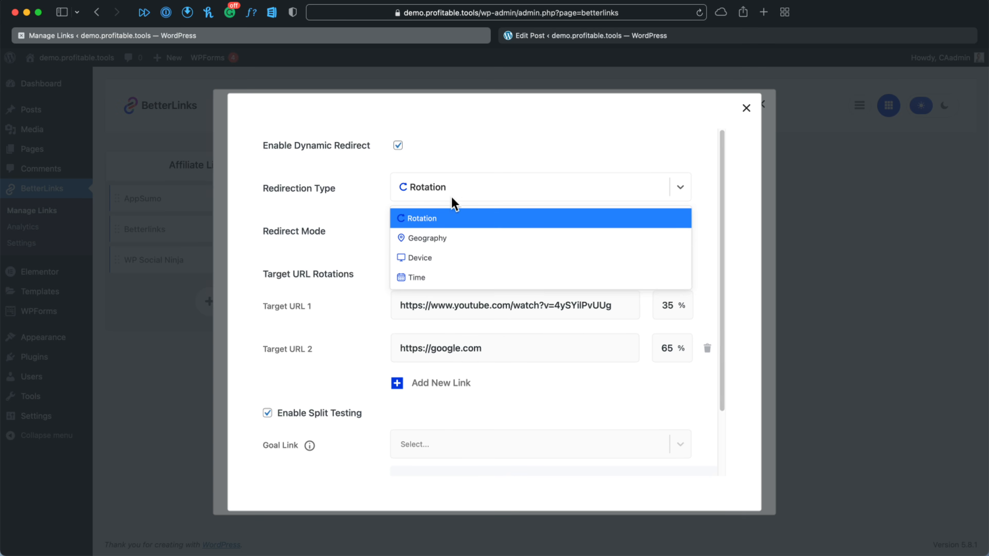
pyautogui.click(457, 237)
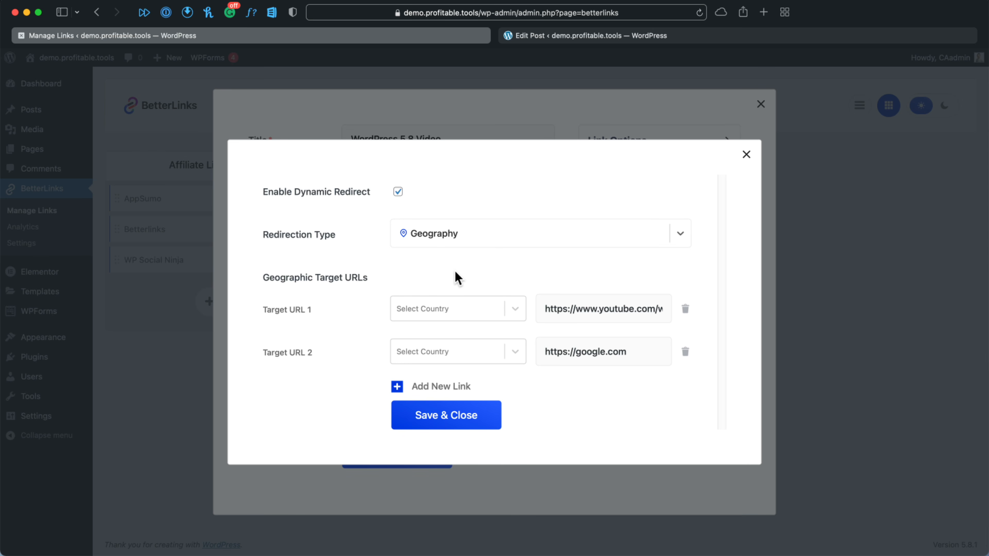
pyautogui.click(437, 307)
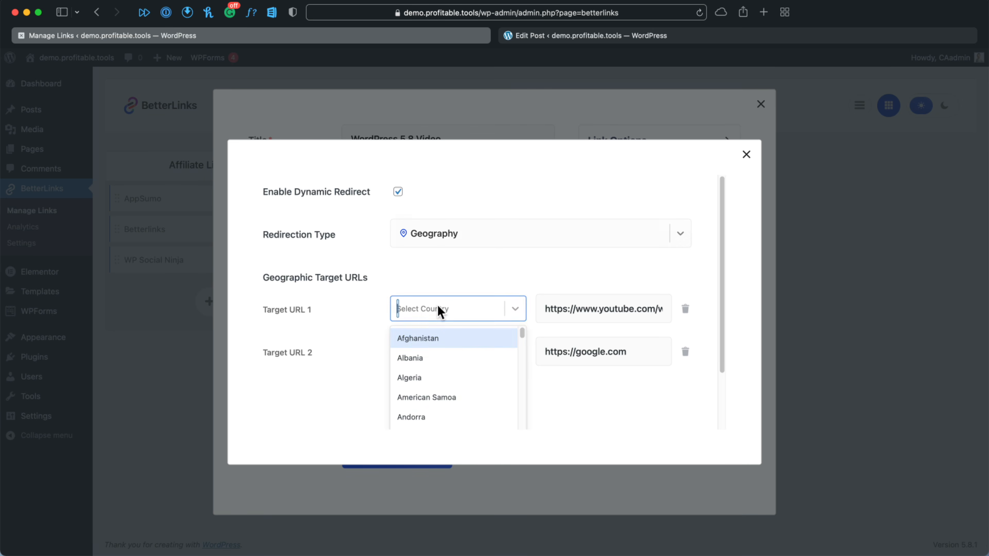
pyautogui.click(429, 335)
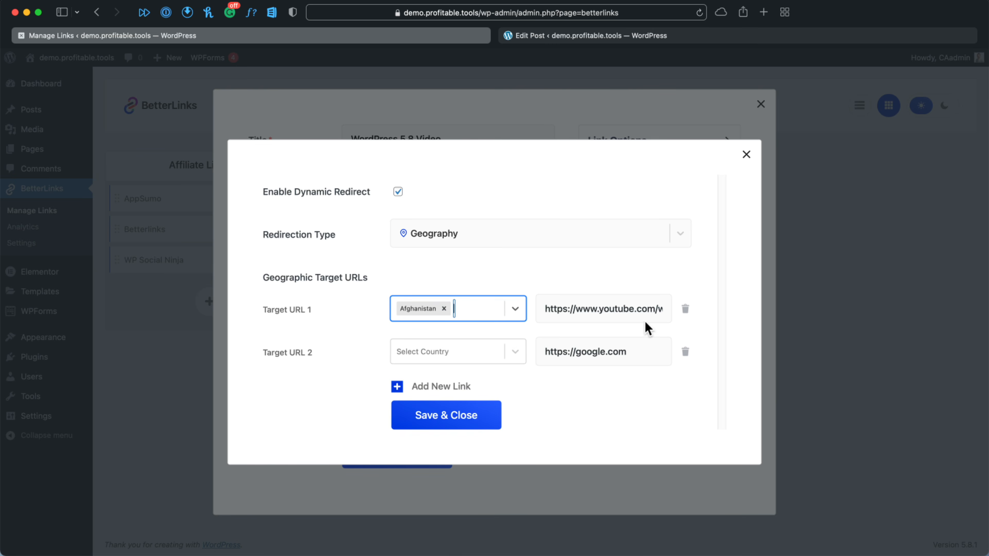
pyautogui.click(414, 351)
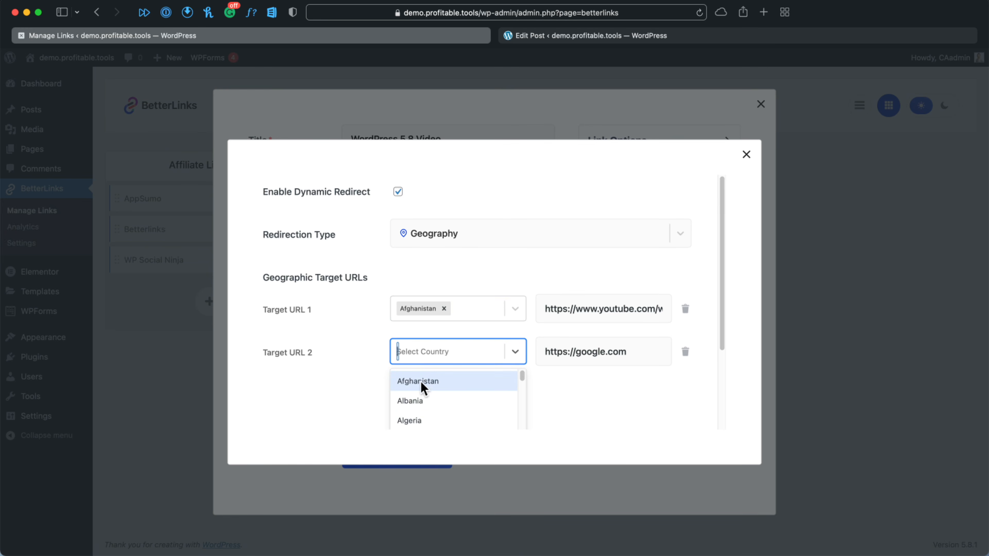
pyautogui.click(419, 401)
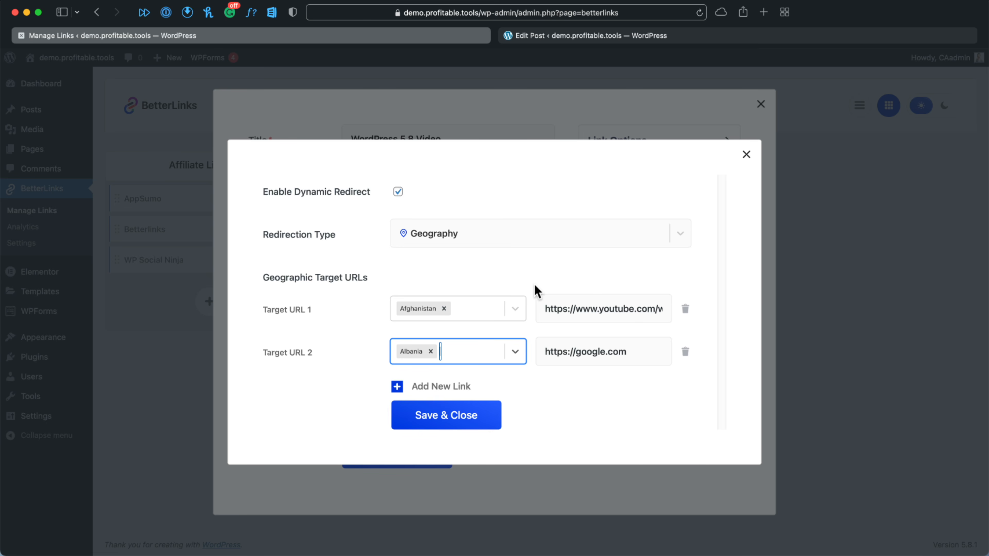
# Step: Change the redirection type to Device, assigning iOS phones to Target URL 1 and Android phones to Target URL 2
pyautogui.click(411, 211)
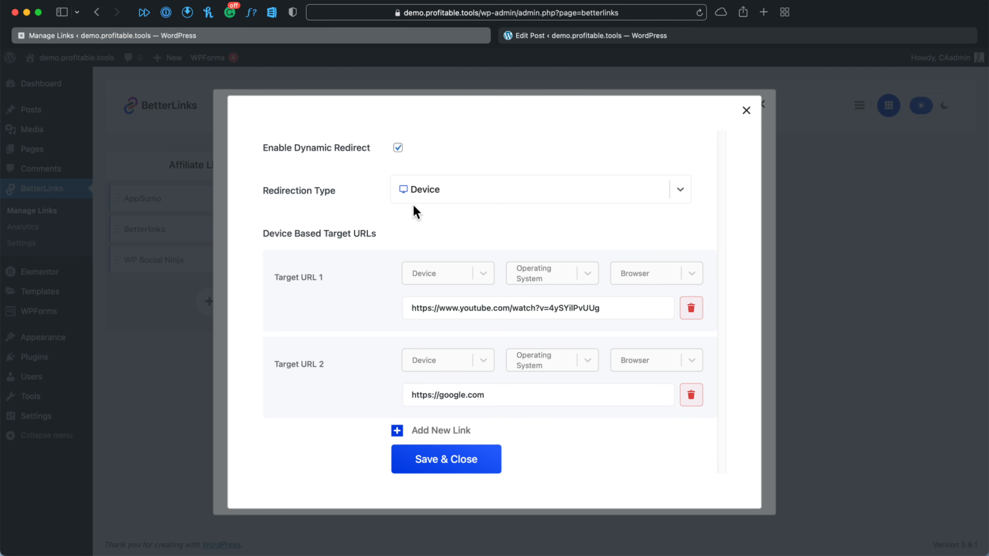
pyautogui.click(424, 275)
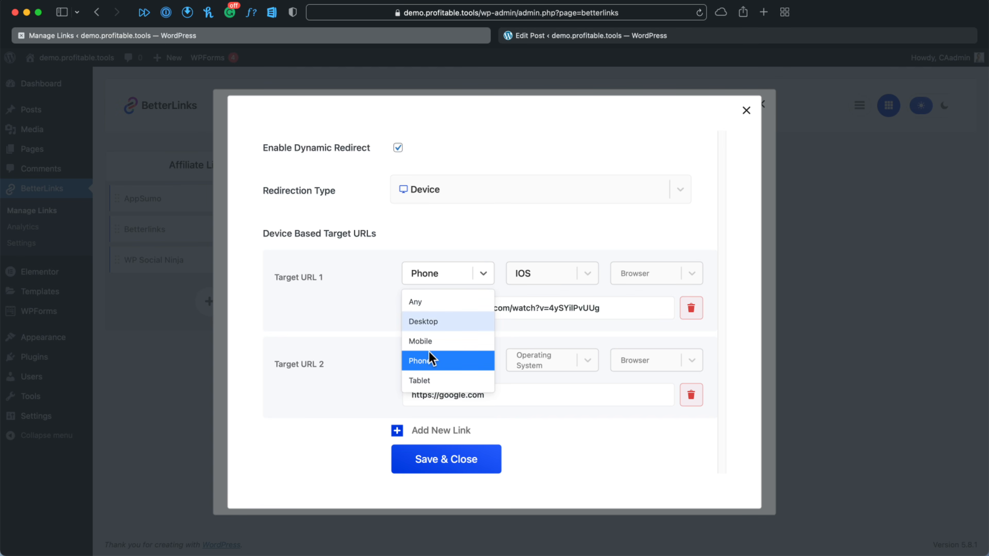
pyautogui.click(424, 366)
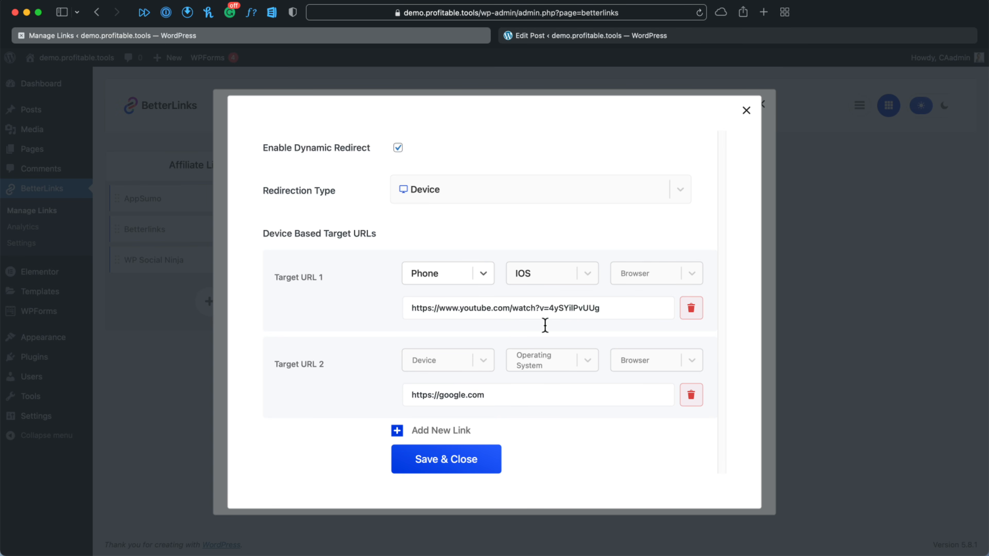
pyautogui.click(432, 368)
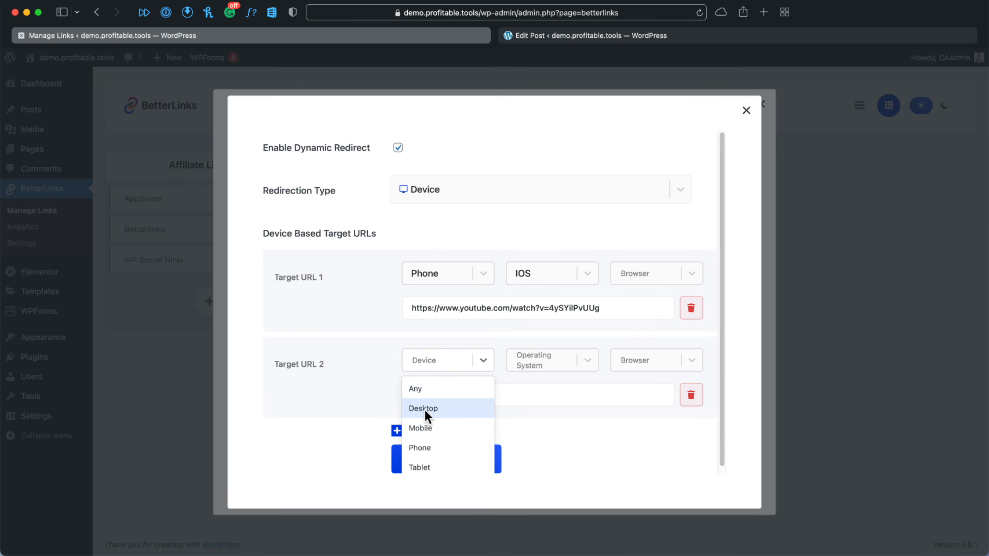
pyautogui.click(429, 447)
pyautogui.click(575, 368)
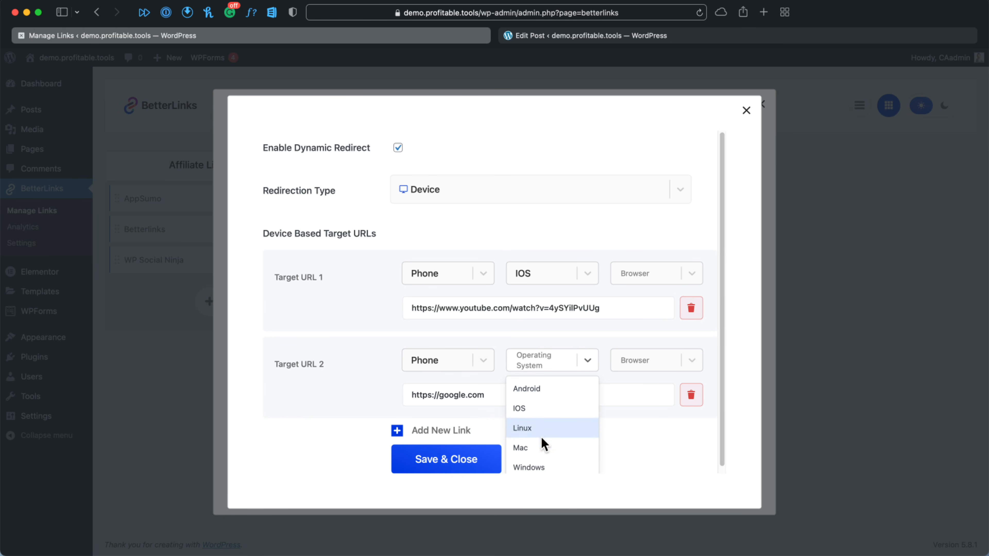
pyautogui.click(543, 388)
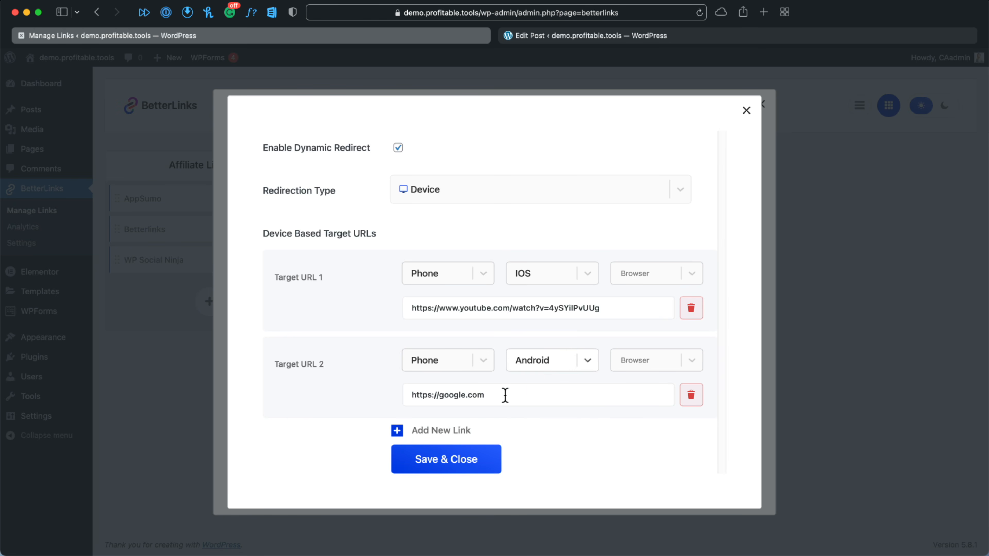
# Step: Change the redirection type to Time and schedule profitabletools.com/birthdaysale as Target URL 1 from September 30th 05:32 p.m. to October 4th 05:32 p.m
pyautogui.click(445, 189)
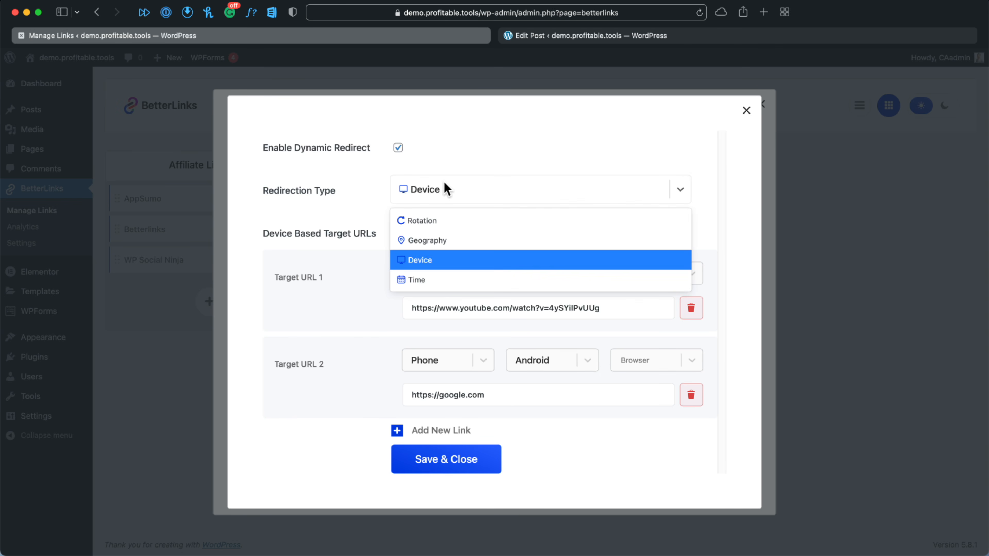
pyautogui.click(427, 279)
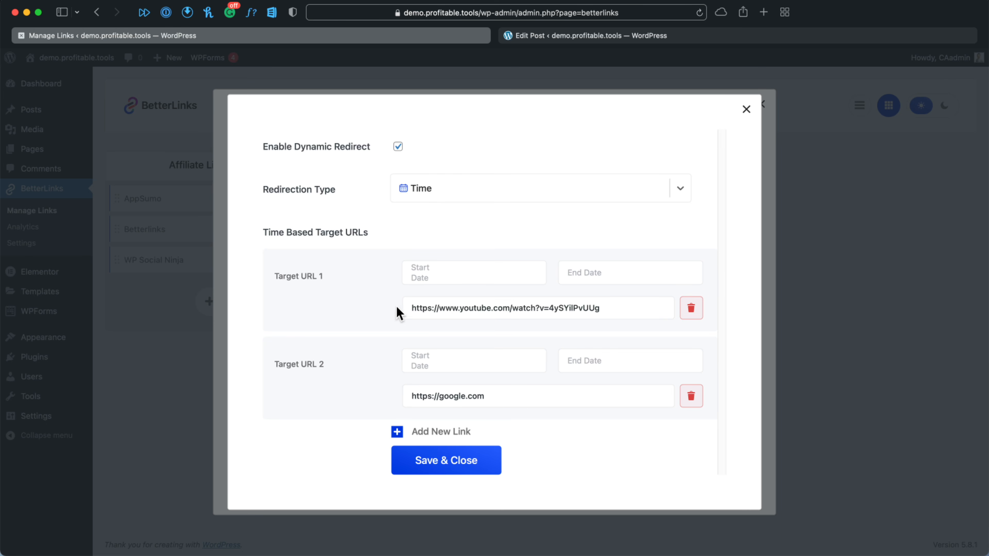
pyautogui.click(465, 269)
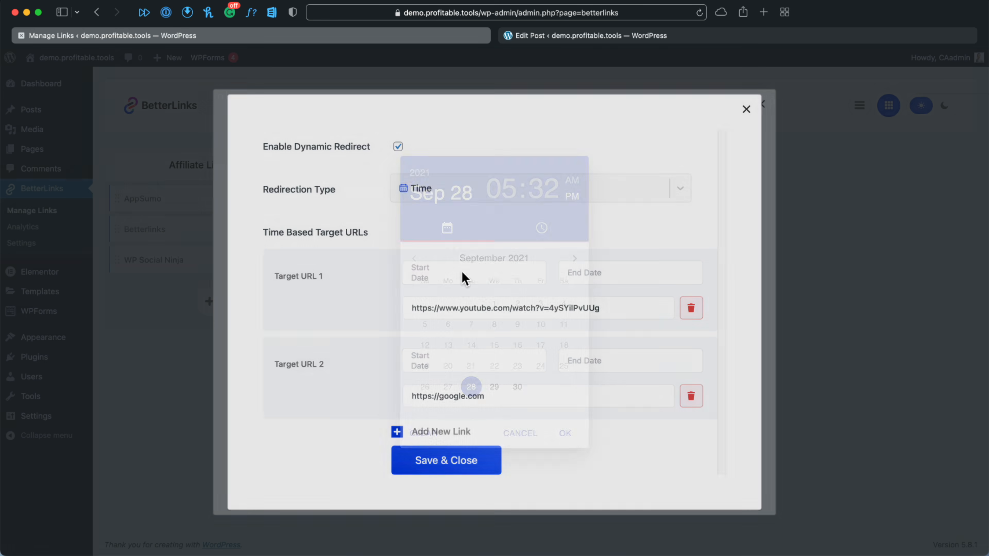
pyautogui.click(514, 390)
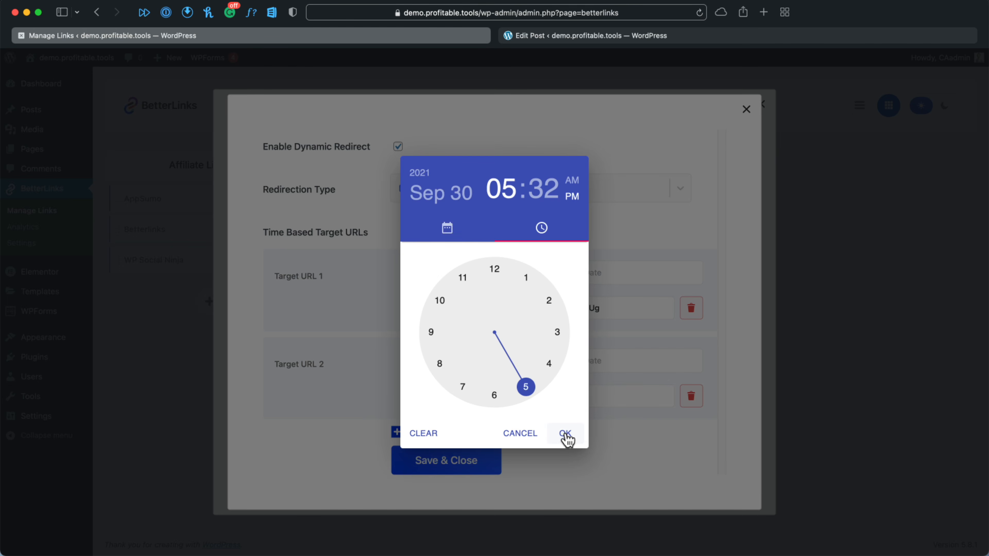
pyautogui.click(567, 433)
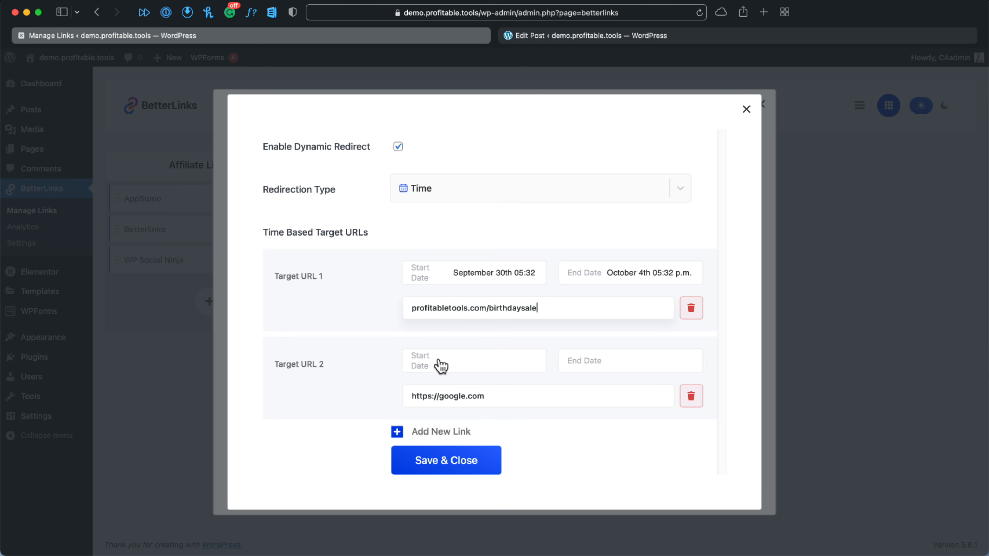
# Step: Schedule profitabletools.com/halloweensale as Target URL 2 from October 5th 05:32 p.m. to October 31st 05:32 p.m
pyautogui.click(458, 370)
pyautogui.click(476, 330)
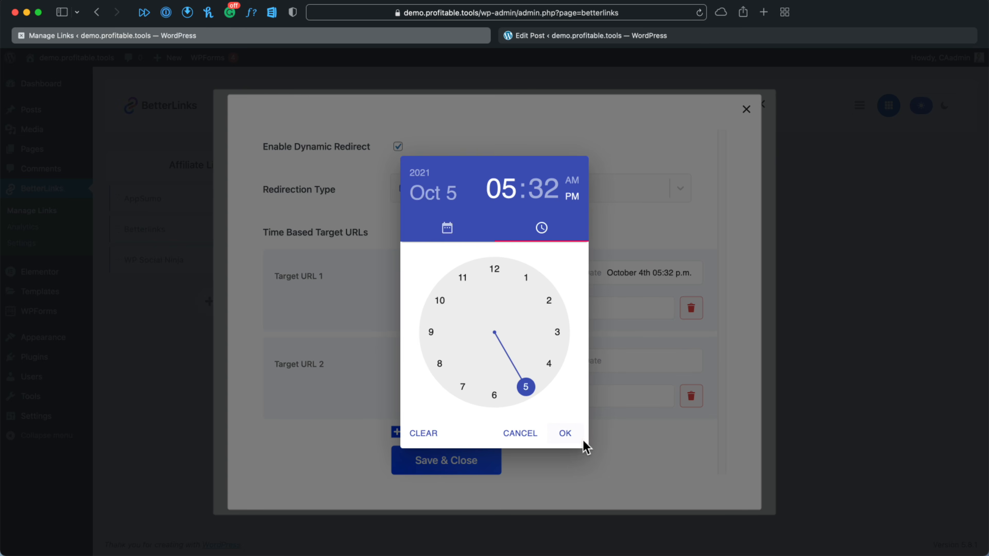
pyautogui.click(565, 439)
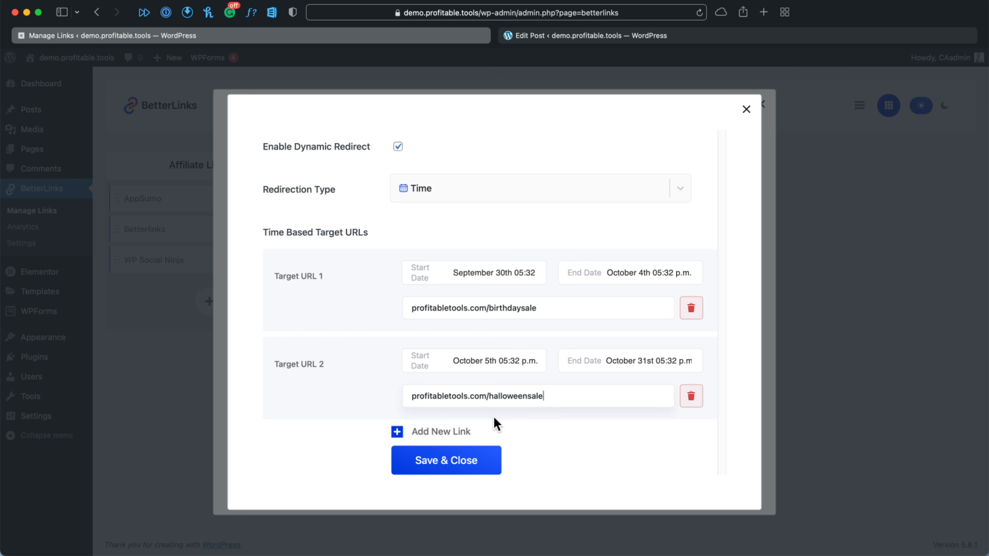
# Step: Add a blank third time-based target URL and save and close the dynamic redirect settings
pyautogui.click(441, 431)
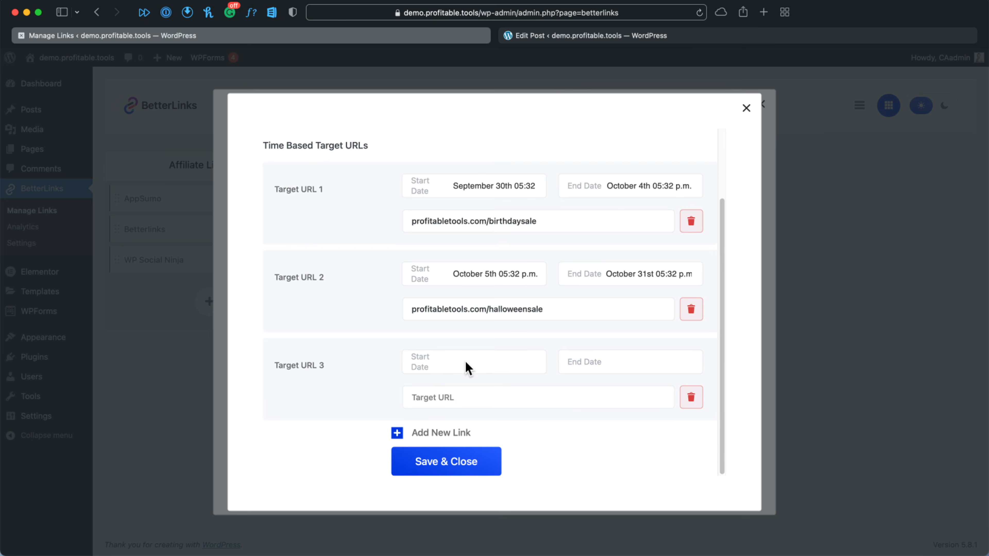
pyautogui.click(431, 429)
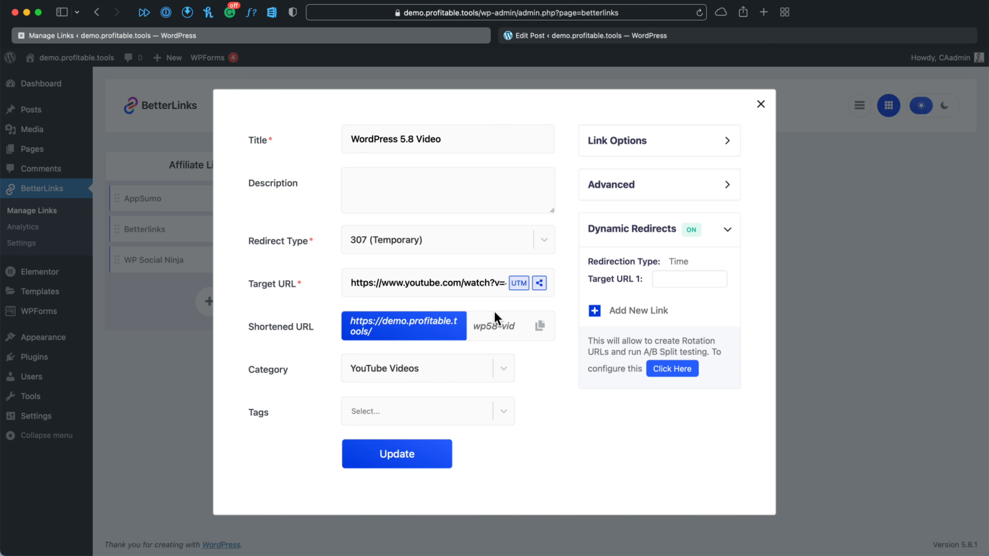
# Step: Fill in the UTM Builder for the WordPress 5.8 Video link with campaign BlackFriday, medium social and source Facebook
pyautogui.click(519, 283)
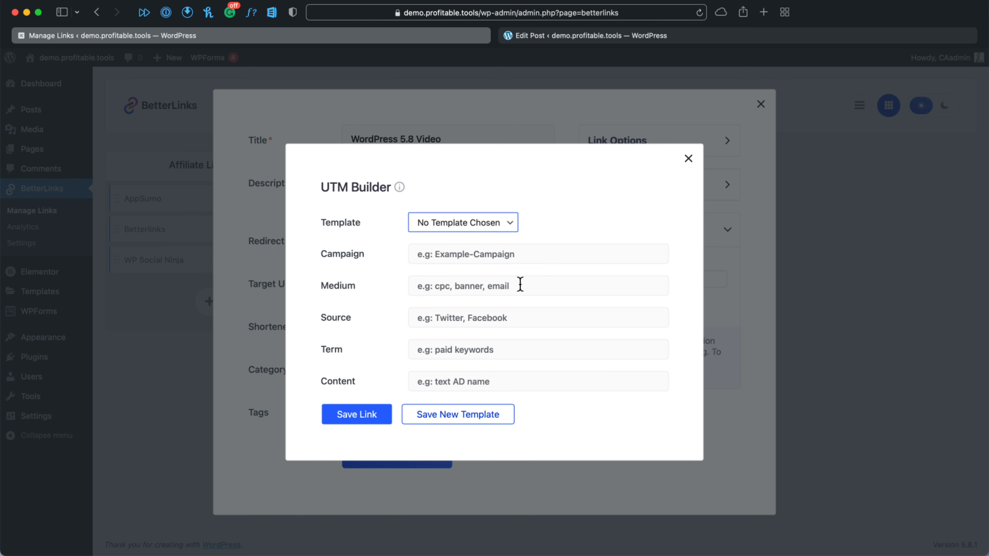
pyautogui.click(482, 256)
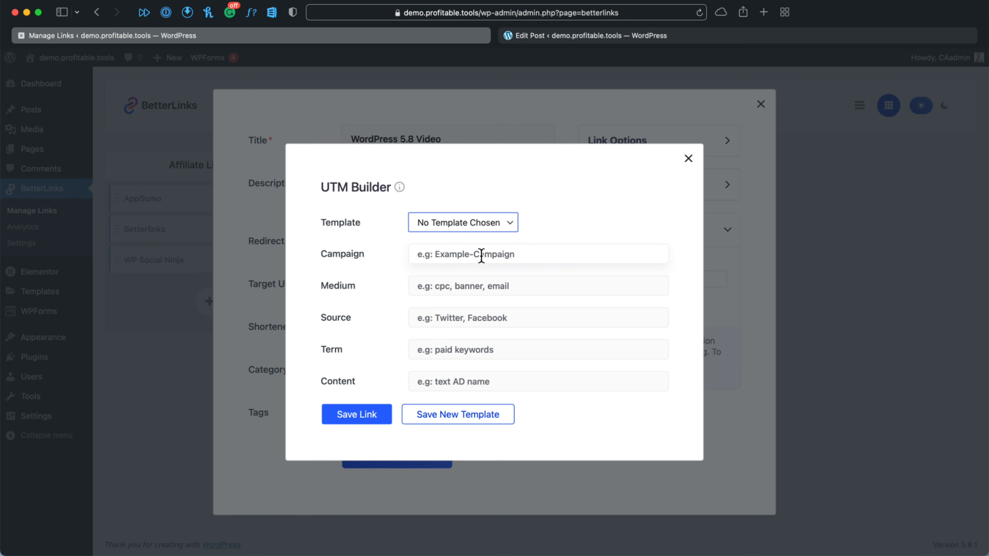
pyautogui.write('BlackFriday')
pyautogui.click(483, 287)
pyautogui.write('social')
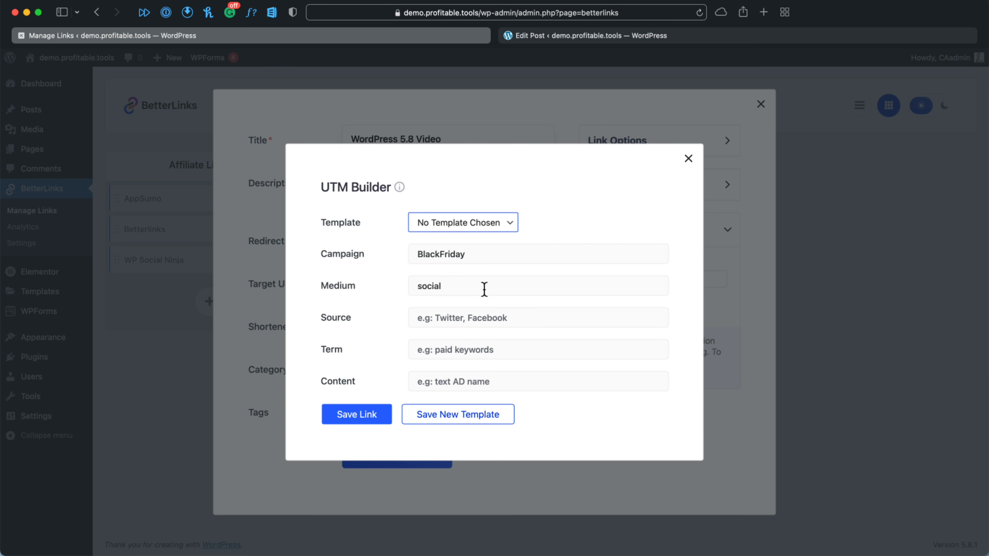
pyautogui.click(508, 314)
pyautogui.write('Facebook')
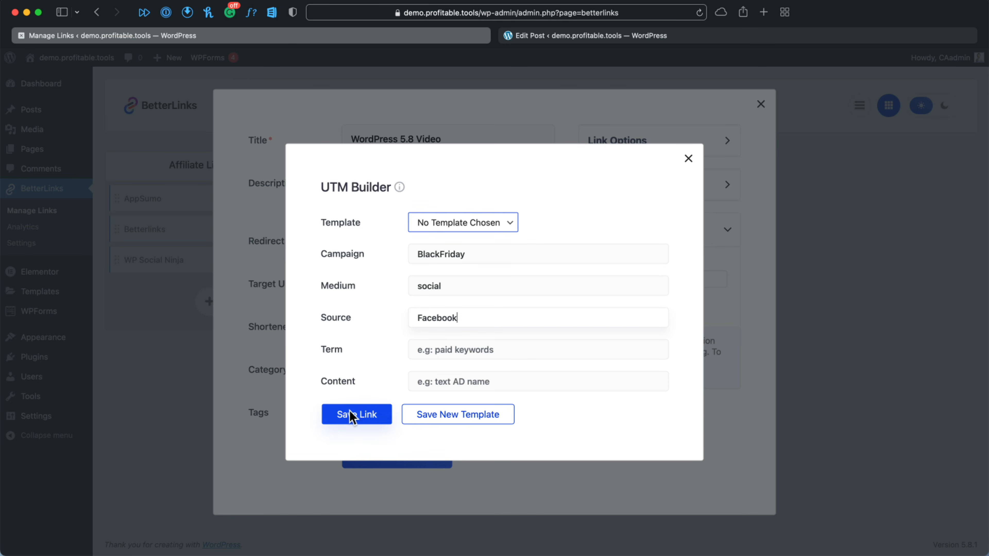
# Step: Save the UTM values as a new template named fb-bf, save them to the link, and inspect the tagged target URL
pyautogui.click(489, 415)
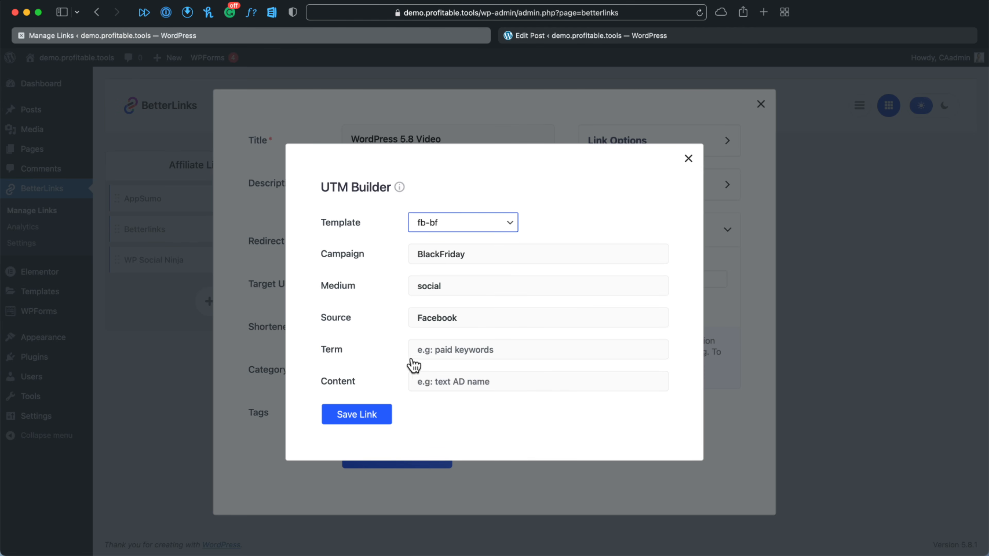
pyautogui.click(371, 406)
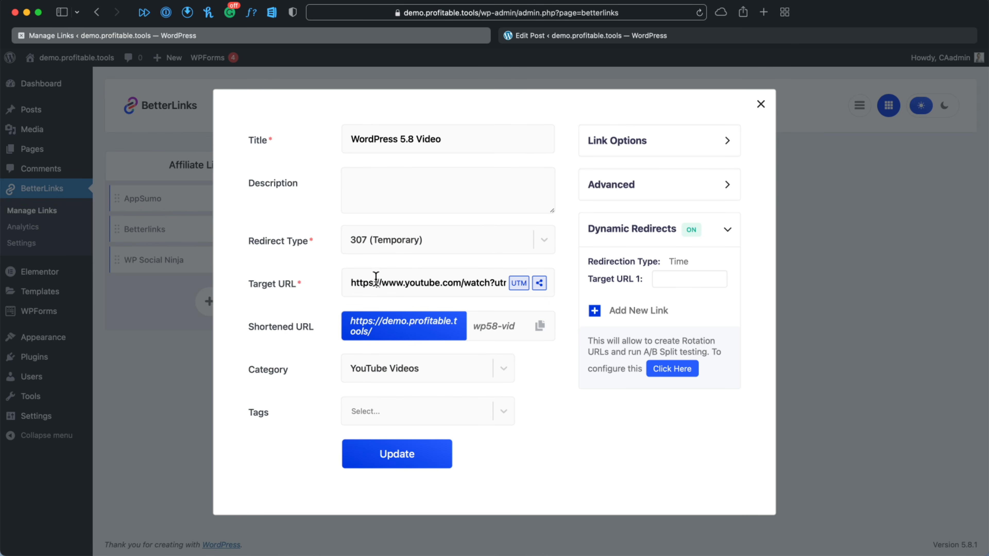
pyautogui.moveTo(373, 279); pyautogui.dragTo(510, 289)
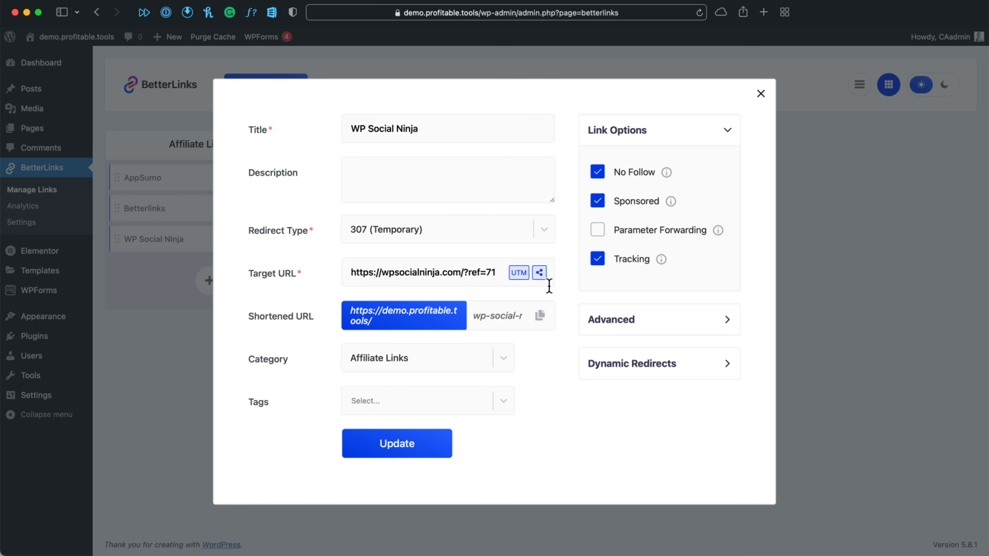
# Step: Set up a Twitter social share for the WP Social Ninja link with text "Check out WP Social Ninja!" and hashtag #WordPress
pyautogui.click(538, 273)
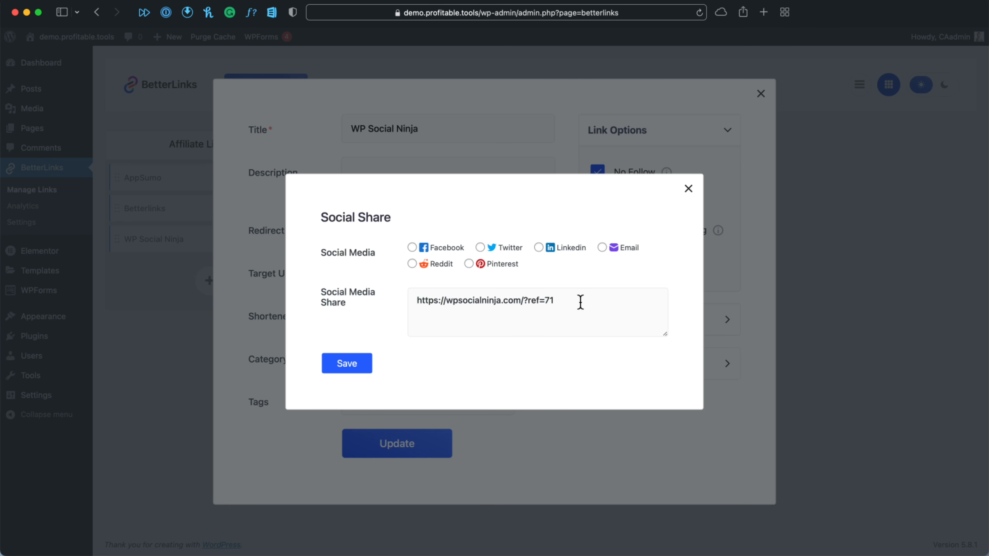
pyautogui.click(481, 248)
pyautogui.click(437, 239)
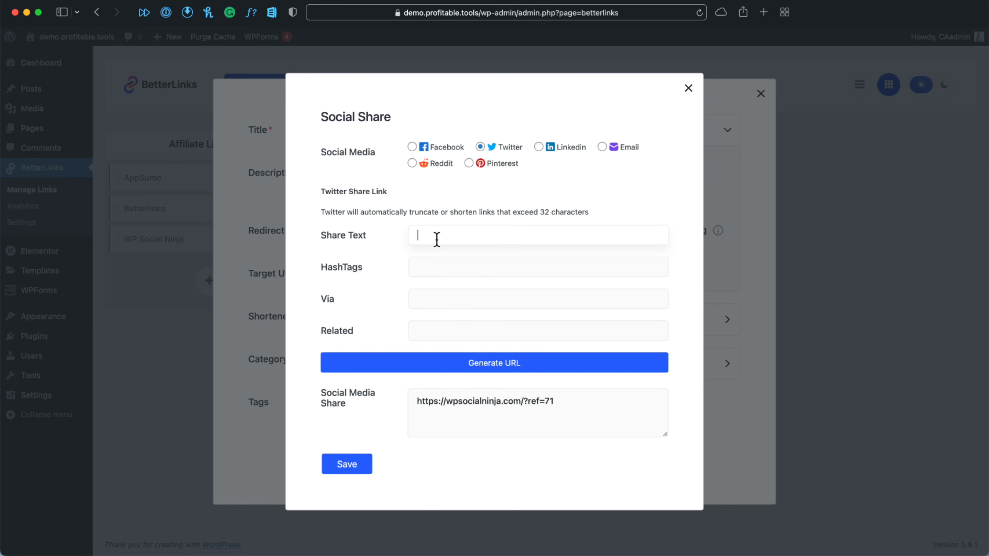
pyautogui.write('Check out WP Social Ninja!')
pyautogui.click(472, 274)
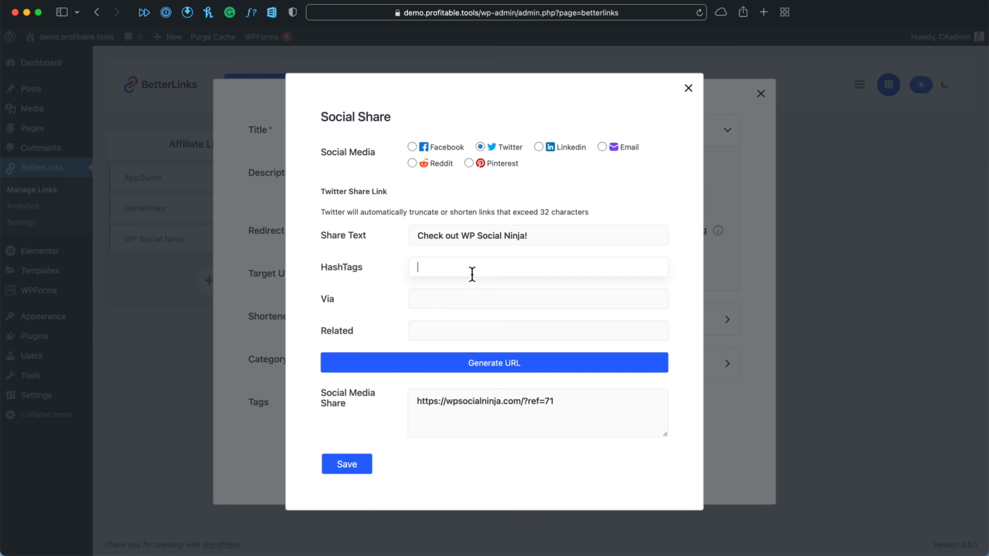
pyautogui.write('#WordPress')
# Step: Generate the Twitter share URL, save it as the target URL, and update the WP Social Ninja link
pyautogui.click(502, 368)
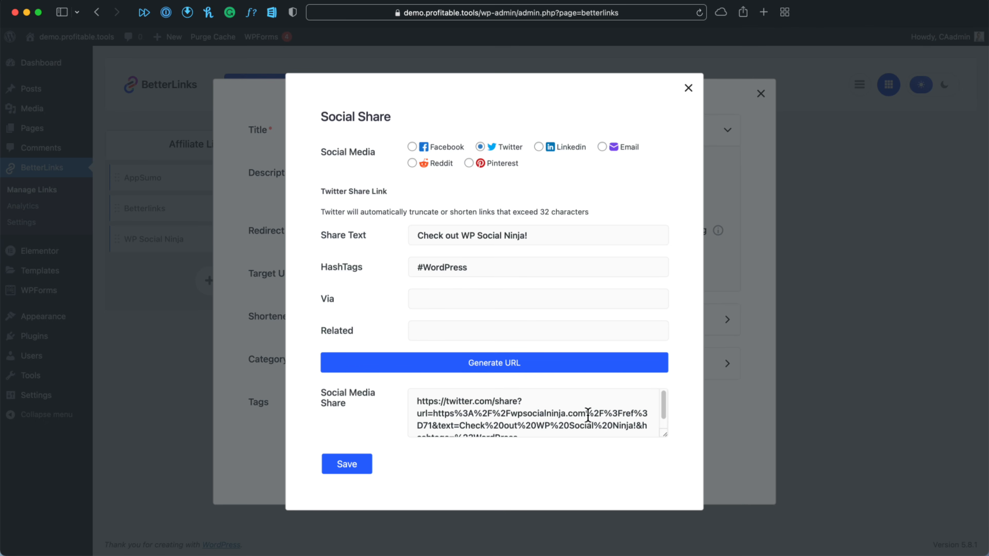
pyautogui.click(349, 467)
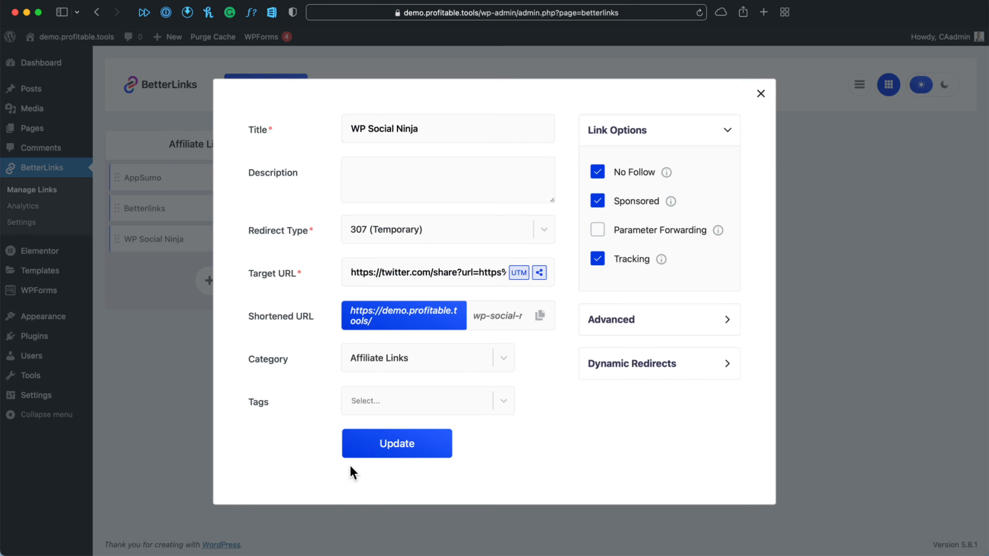
pyautogui.click(408, 453)
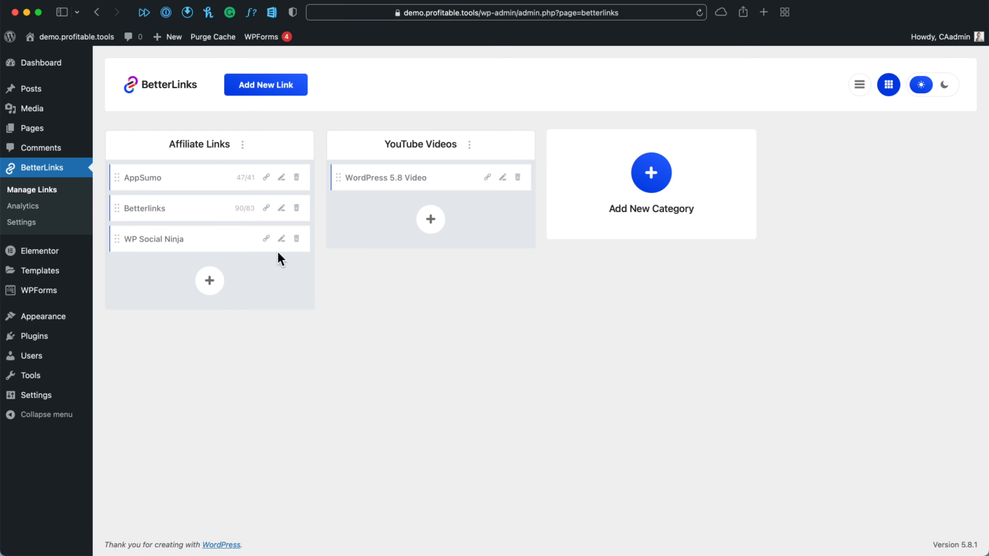
# Step: Copy the WP Social Ninja short link and test it in a new browser tab
pyautogui.click(265, 240)
pyautogui.press('super+t')
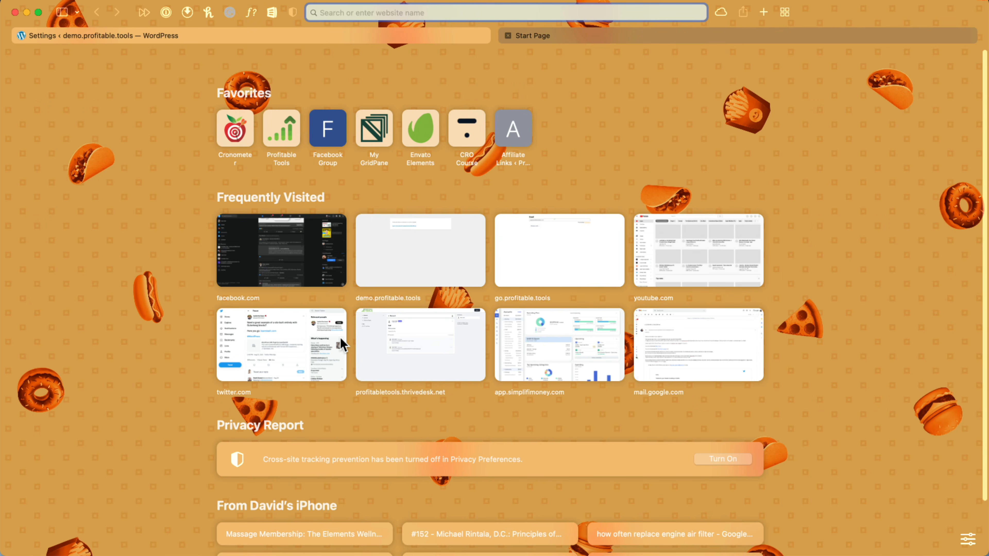
pyautogui.write('https://demo.profitable.tools/wp-social-ninja')
pyautogui.press('Return')
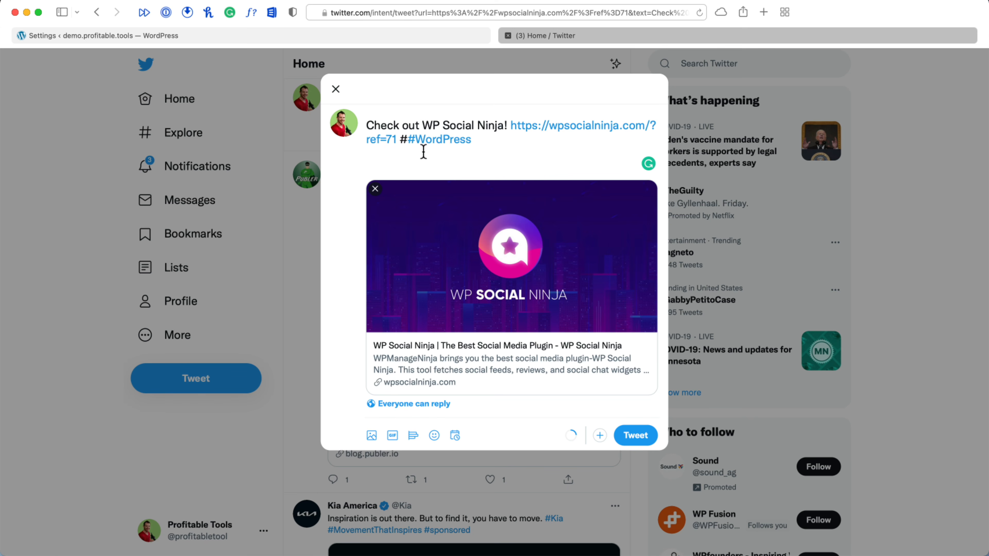
# Step: Remove the duplicate # before the WordPress hashtag in the prefilled tweet
pyautogui.click(414, 139)
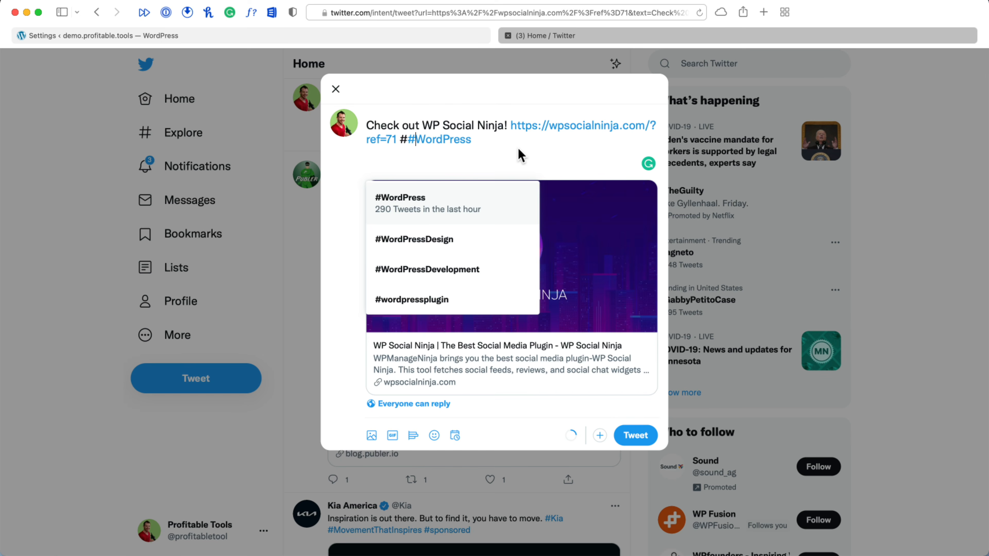
pyautogui.press('BackSpace')
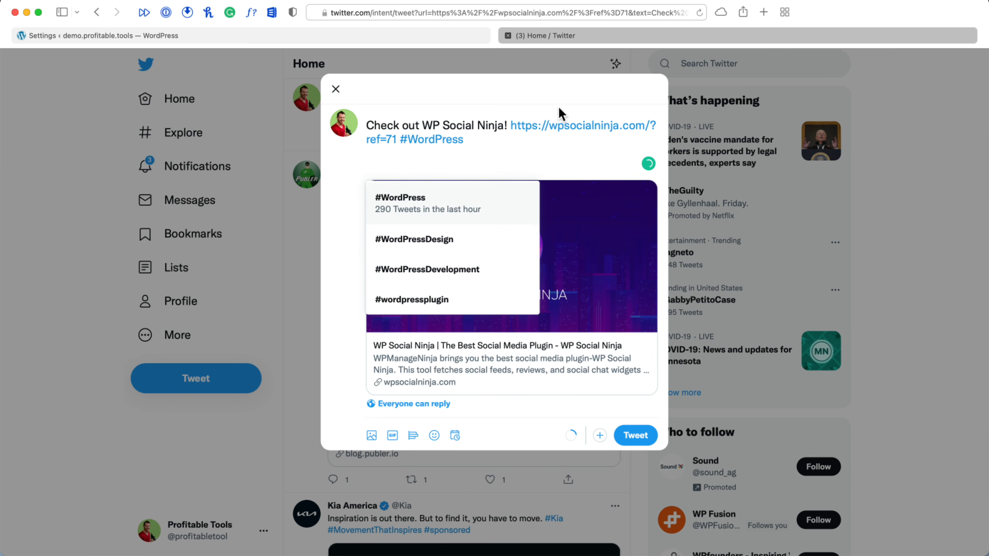
pyautogui.click(493, 139)
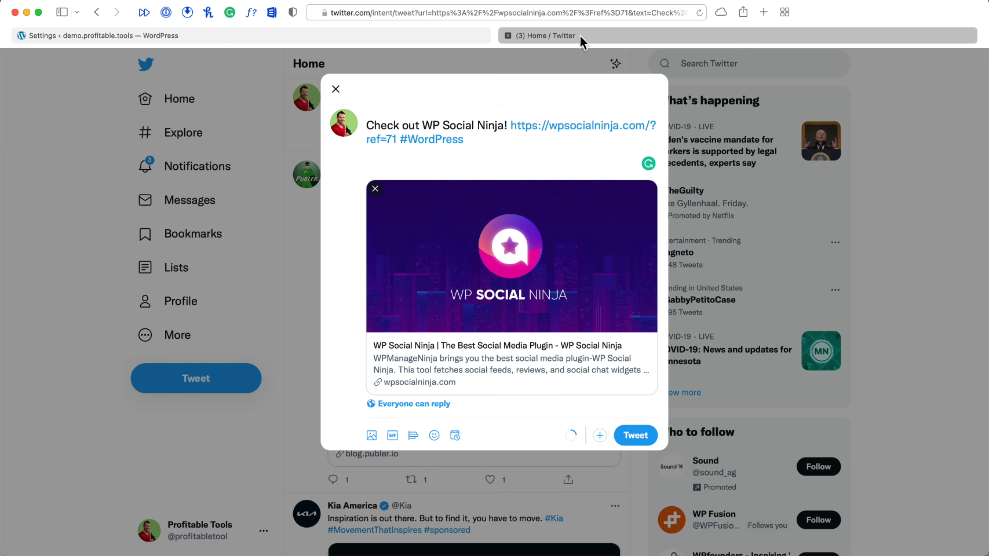
# Step: Return to WordPress, open the general BetterLinks settings, and turn on Use Wildcards and Disable Bot Clicks
pyautogui.hotkey('ctrl', 'Tab')
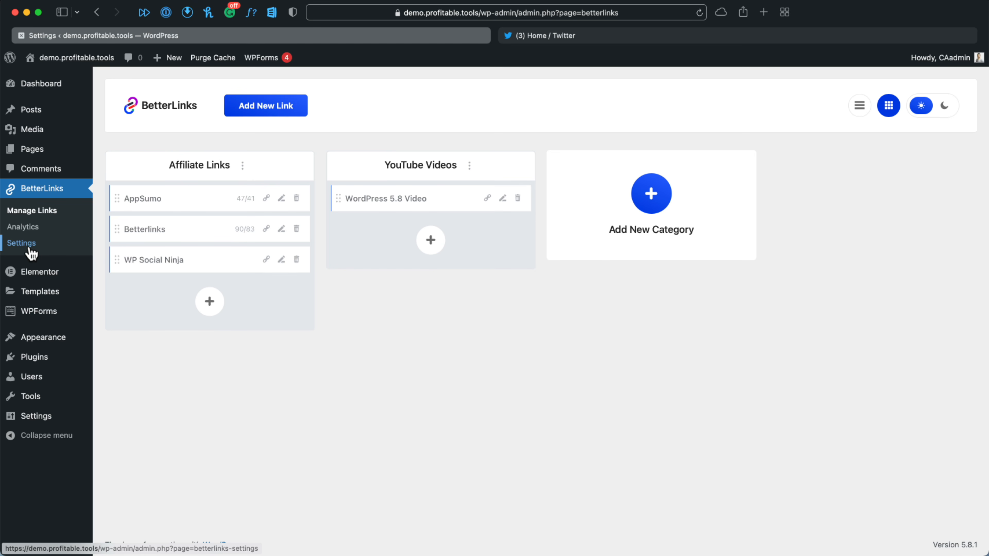
pyautogui.click(29, 249)
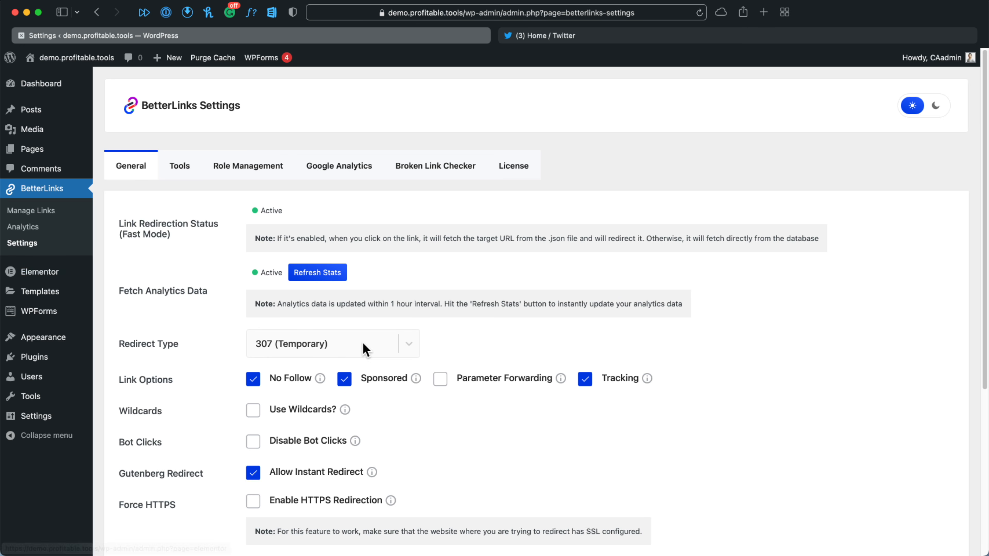
pyautogui.scroll(-2, 457, 439)
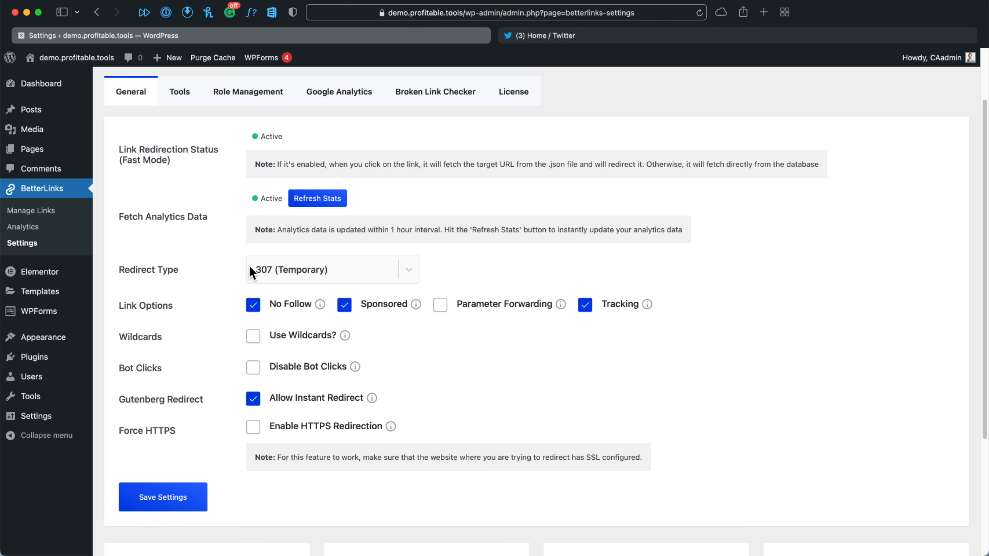
pyautogui.click(294, 336)
pyautogui.click(252, 374)
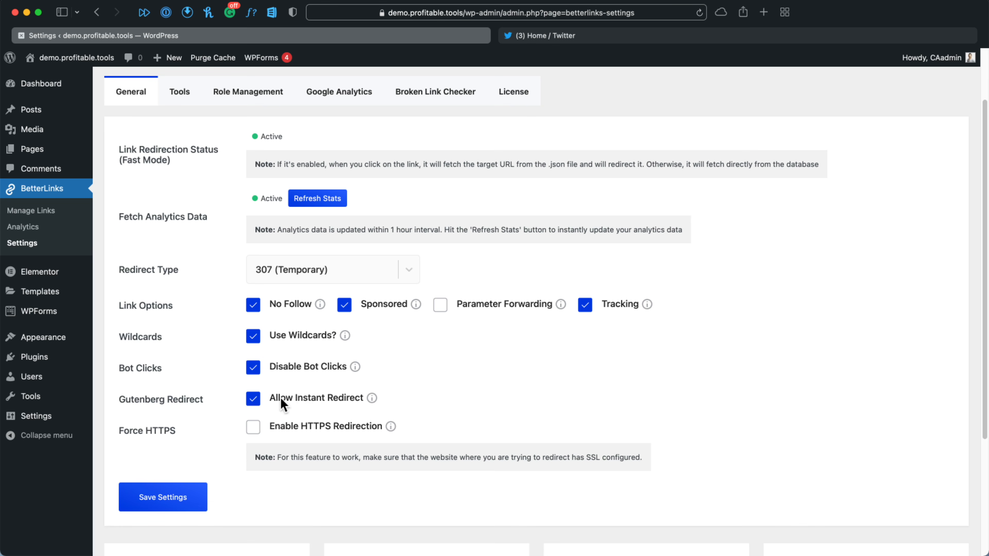
pyautogui.click(283, 405)
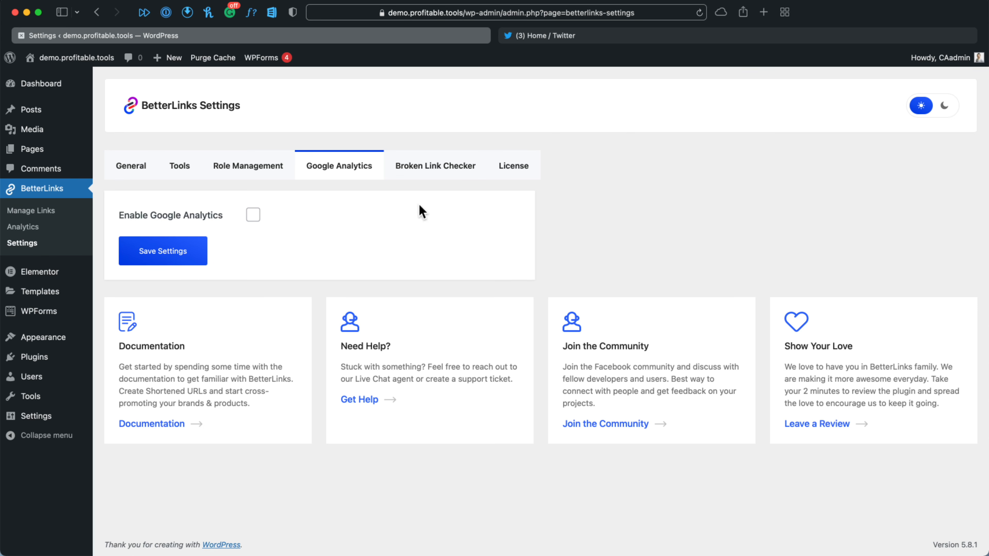
# Step: Open the Broken Link Checker settings to review the scan and reporting options
pyautogui.click(429, 168)
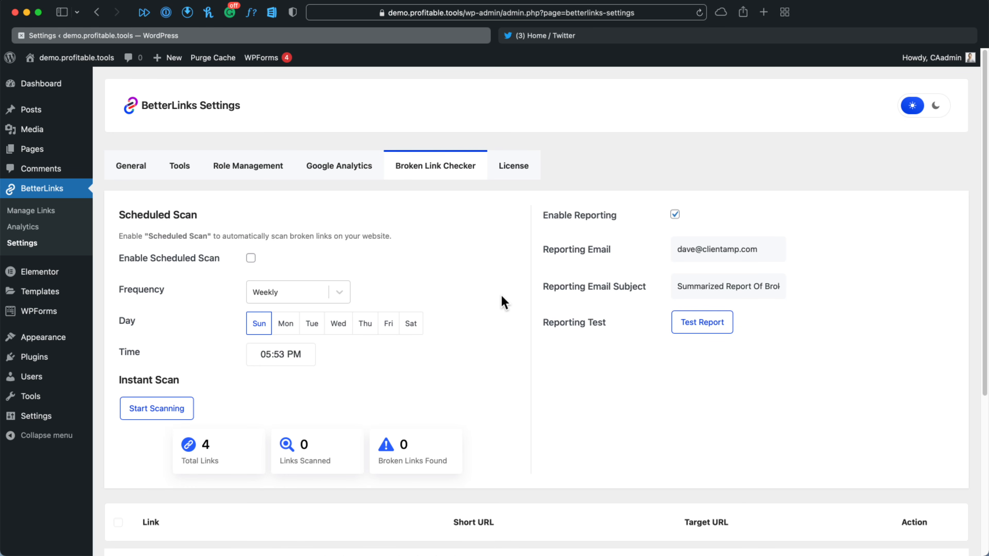